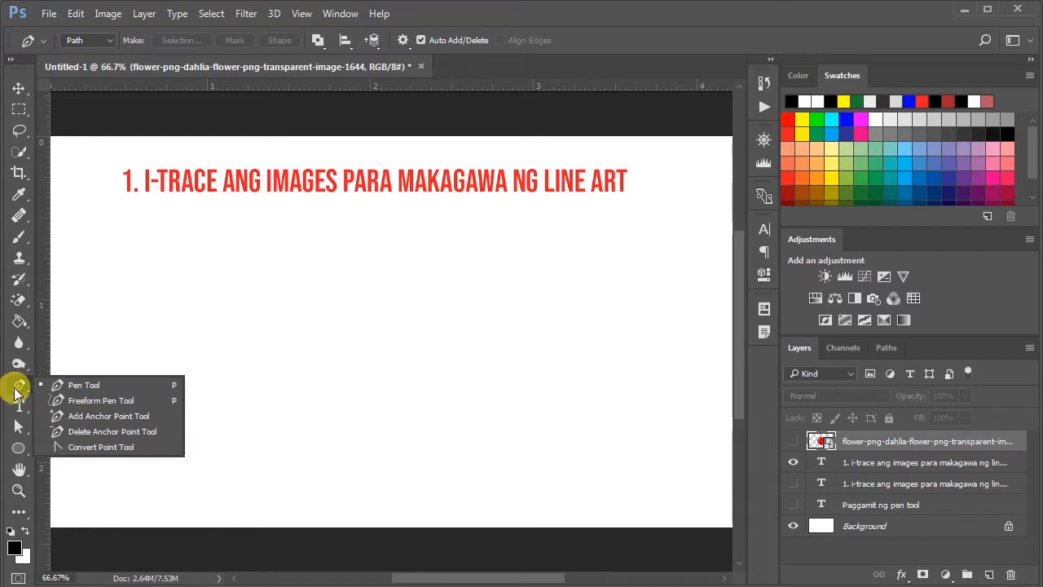
Draw an open zigzag path of straight segments across the blank canvas with the Pen tool, and discard it.
click(106, 388)
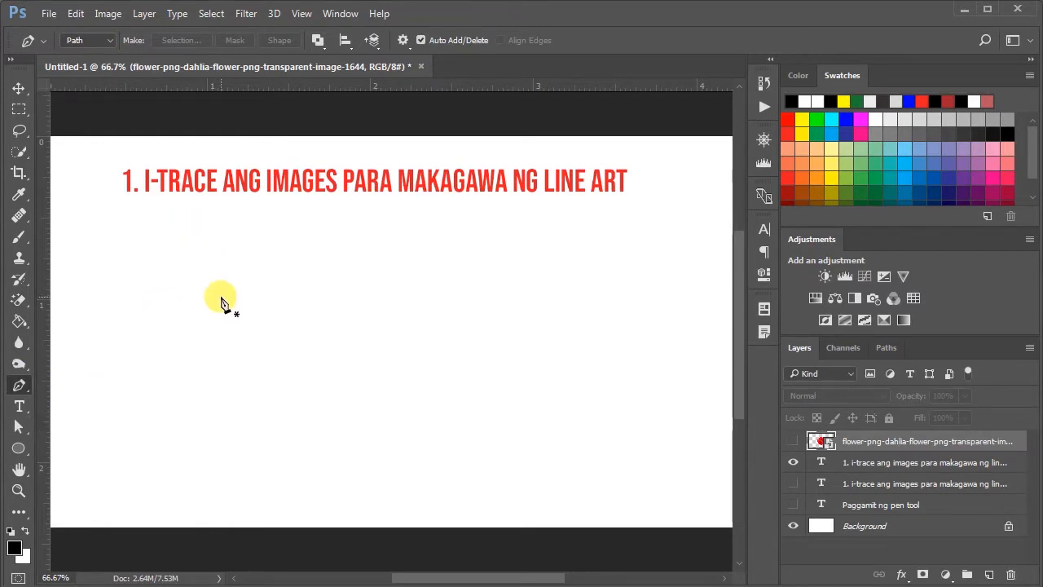
click(177, 325)
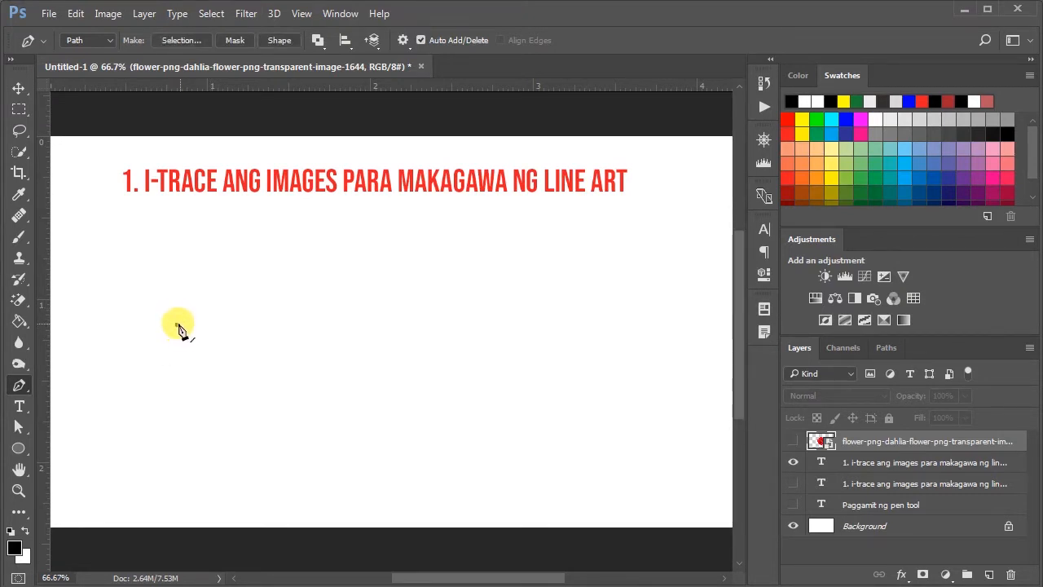
click(309, 327)
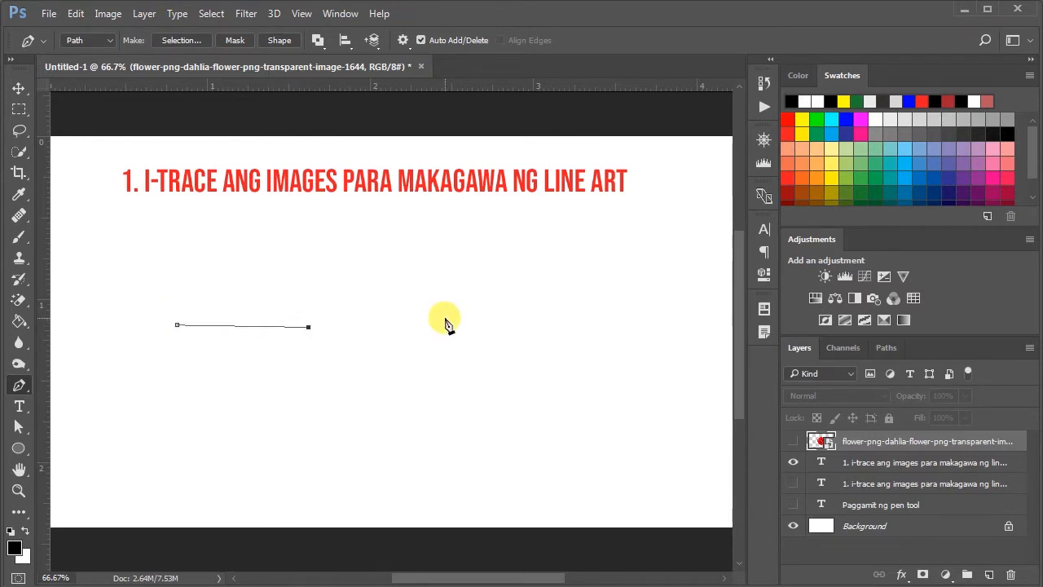
click(445, 318)
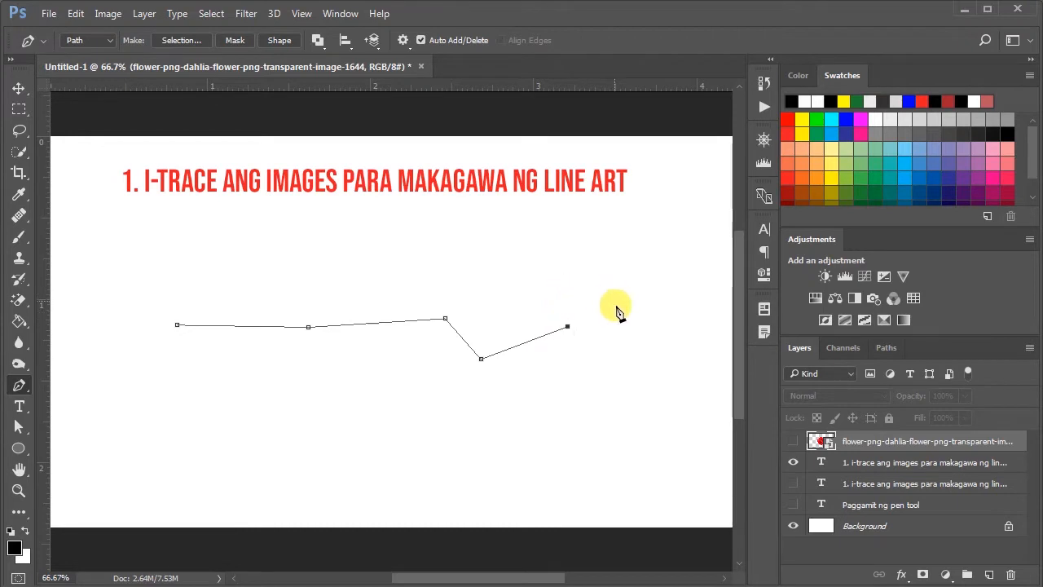
key(Escape)
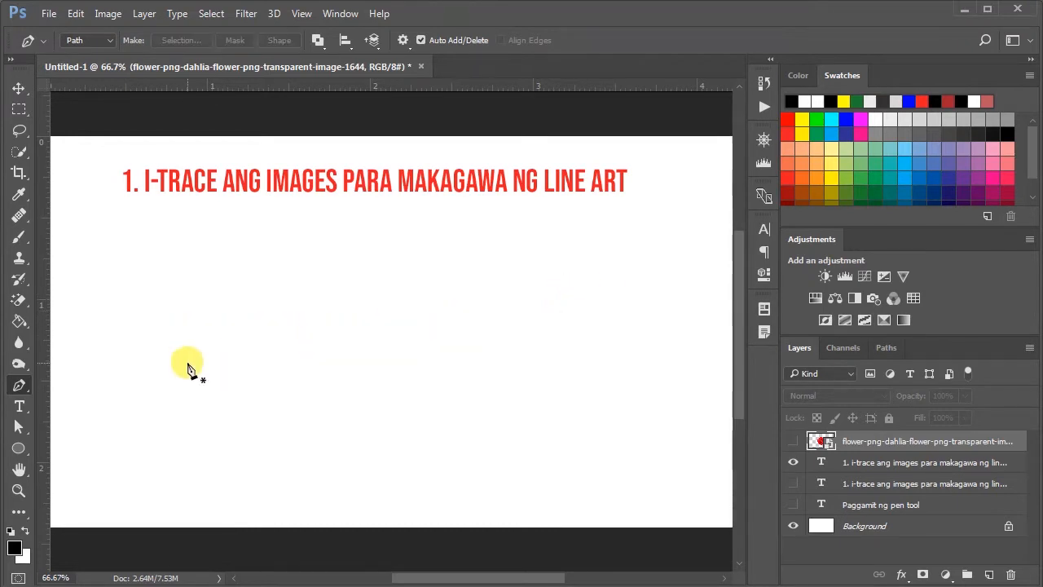
Draw an open S-shaped wave path with smooth curved segments across the blank canvas below the heading.
click(188, 301)
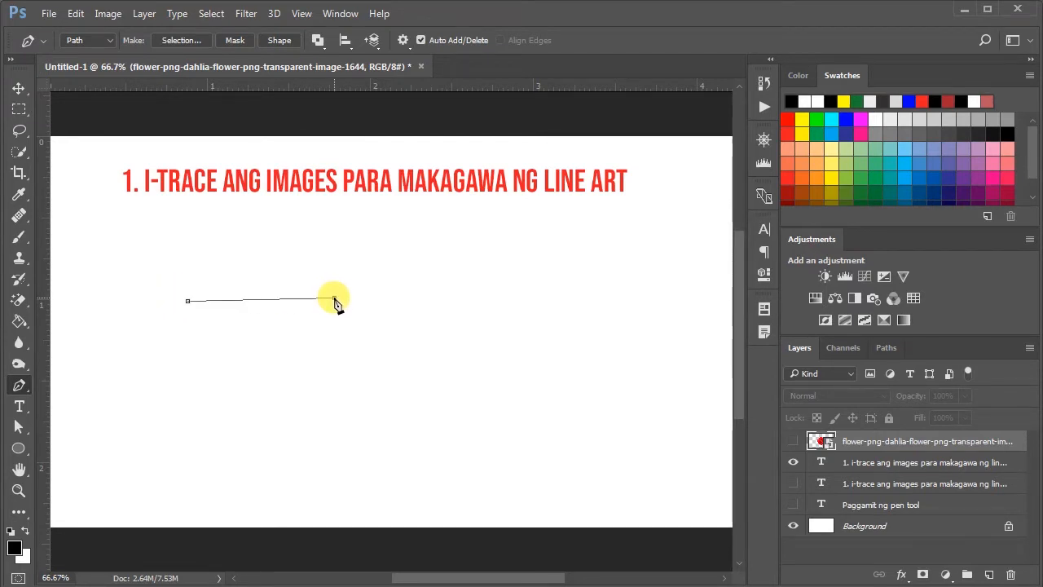
drag(334, 299, 411, 371)
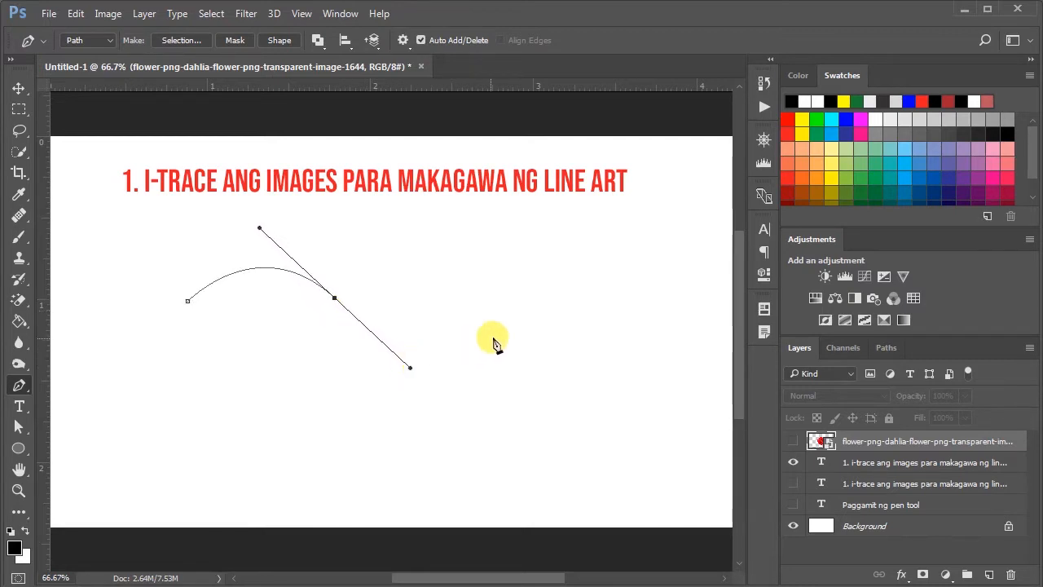
drag(501, 310, 529, 291)
drag(645, 300, 703, 359)
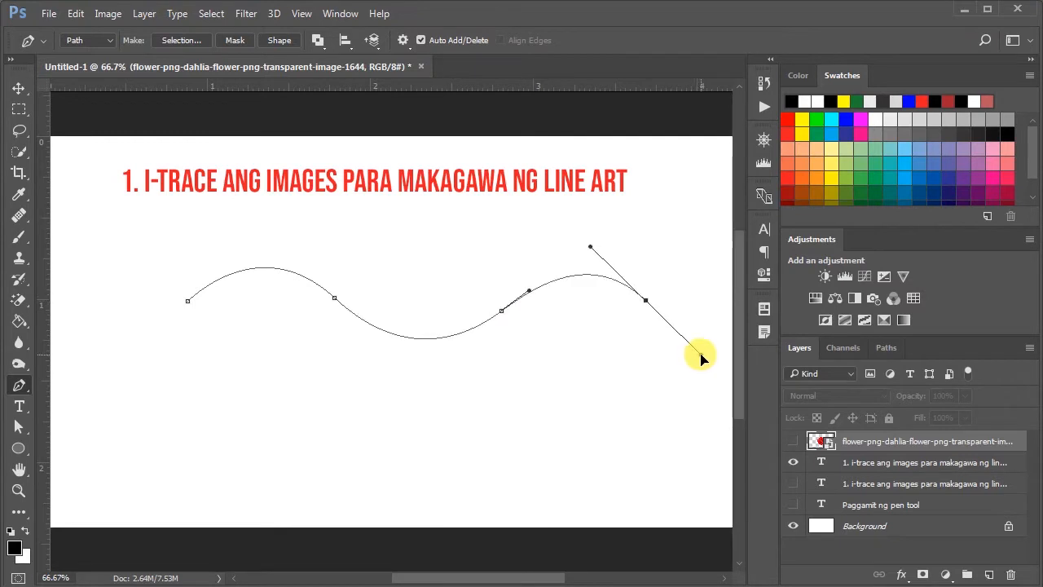
Reshape the wave path by moving its anchor points and adjusting the direction handles of the second anchor.
click(18, 430)
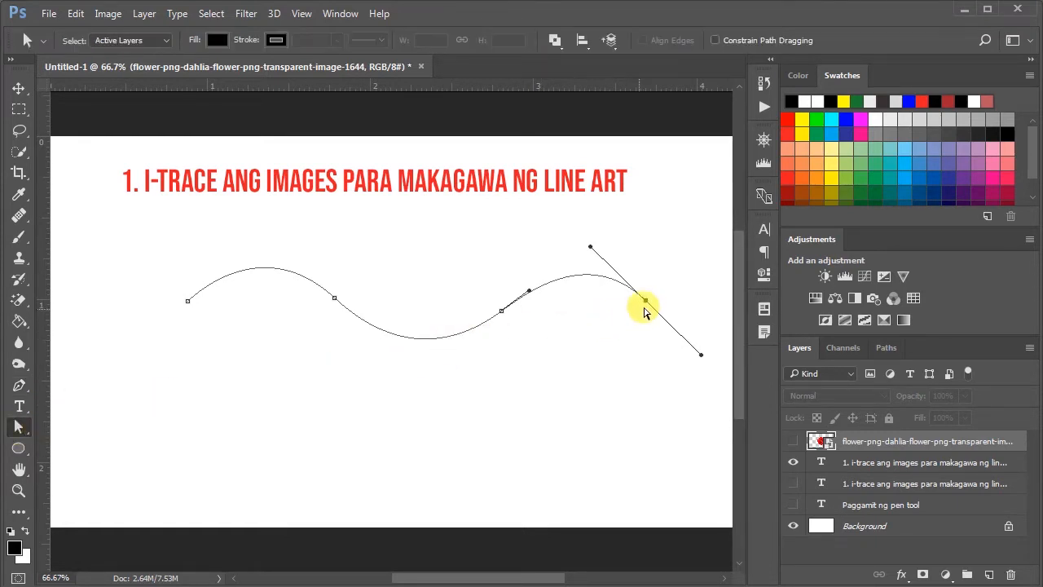
drag(648, 303, 633, 280)
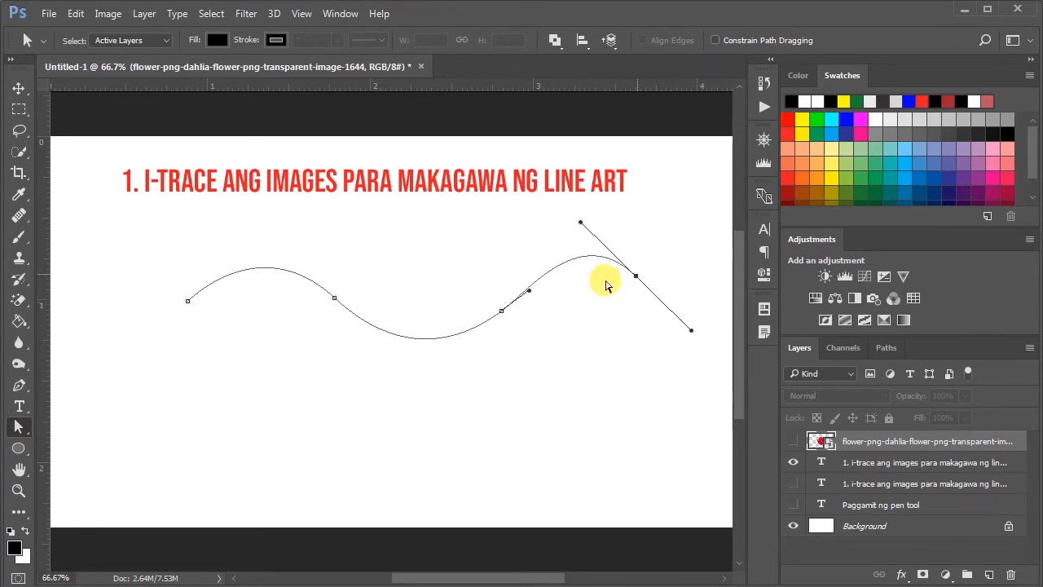
drag(502, 312, 482, 327)
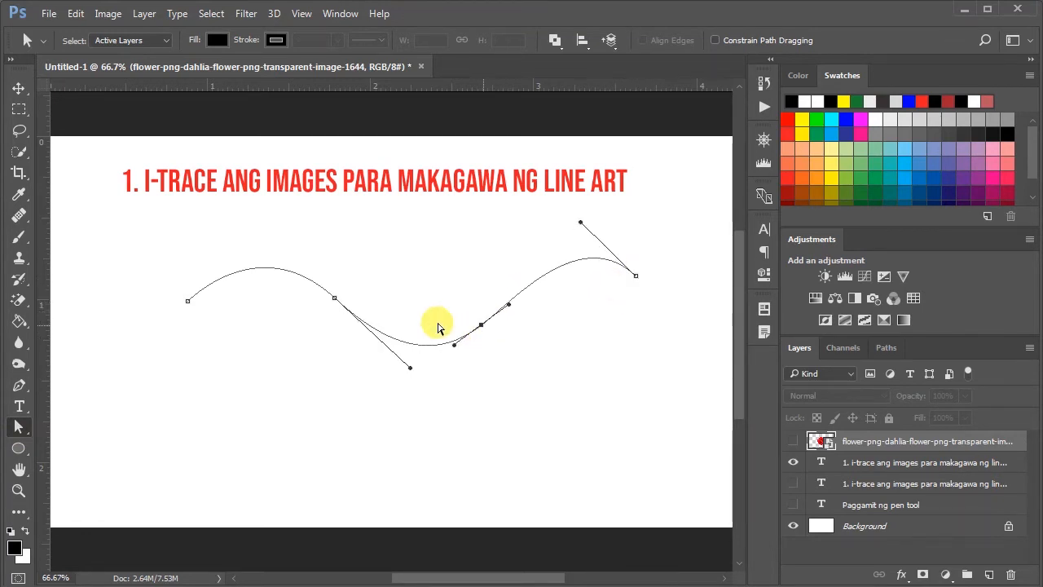
drag(335, 298, 295, 318)
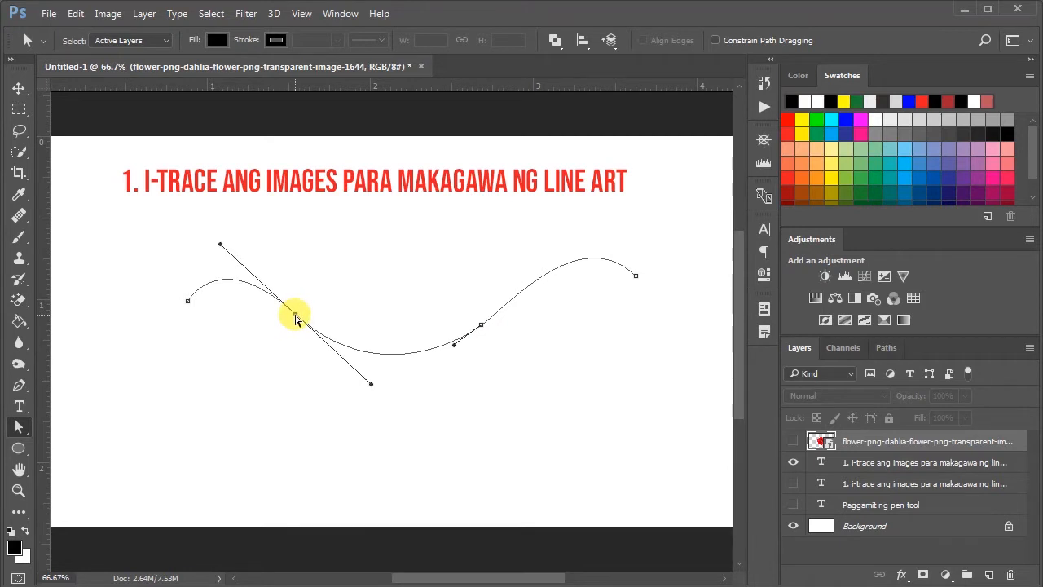
mouse_move(371, 390)
mouse_down()
mouse_move(345, 410)
mouse_move(288, 416)
mouse_move(376, 404)
mouse_up()
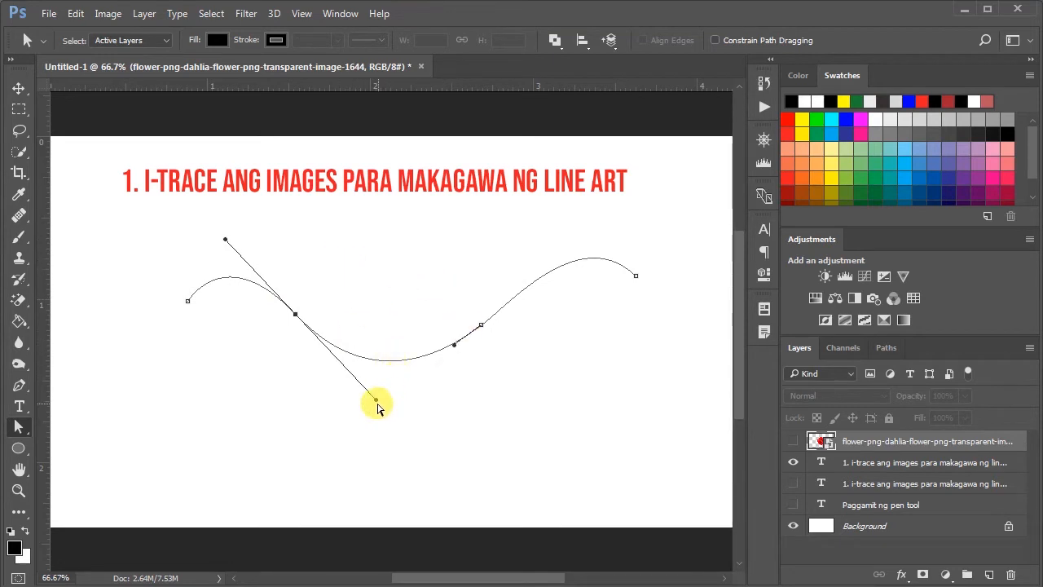
mouse_move(377, 402)
mouse_down()
mouse_move(317, 415)
mouse_move(361, 410)
mouse_up()
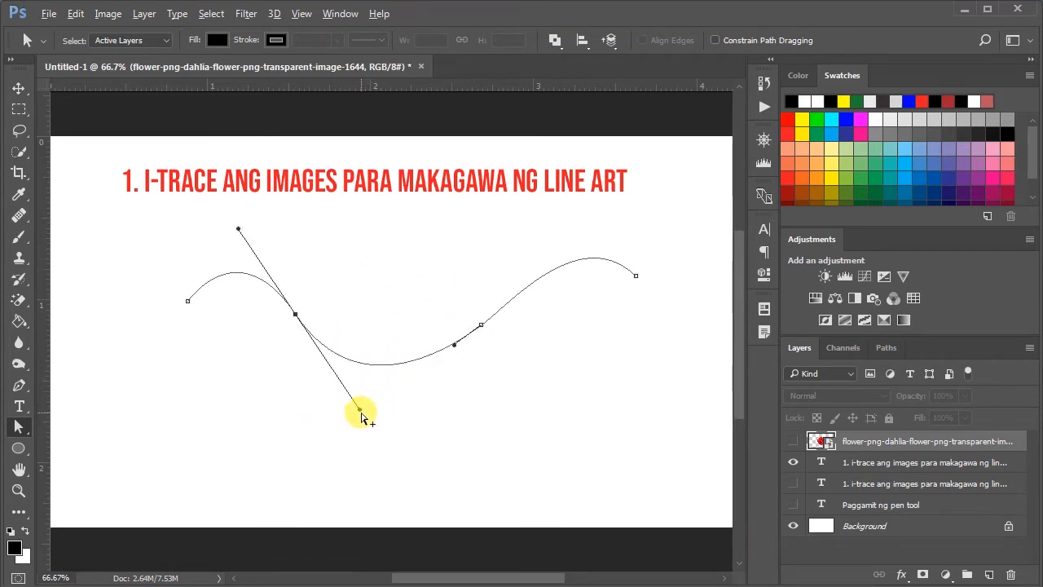
drag(359, 410, 411, 443)
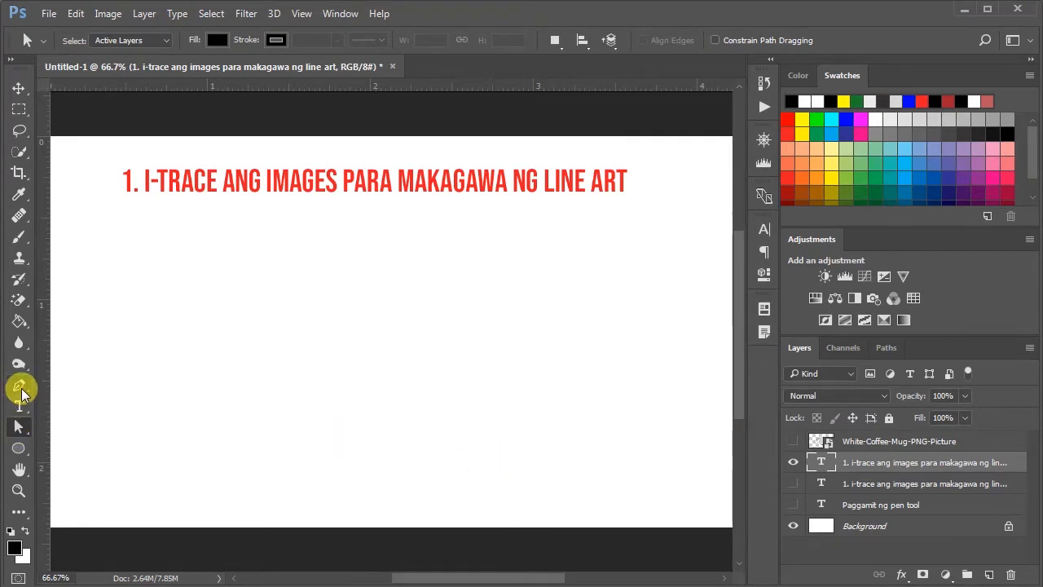
Draw an open stepped path of perfectly horizontal and vertical segments below the heading with the Pen tool.
click(20, 387)
click(133, 279)
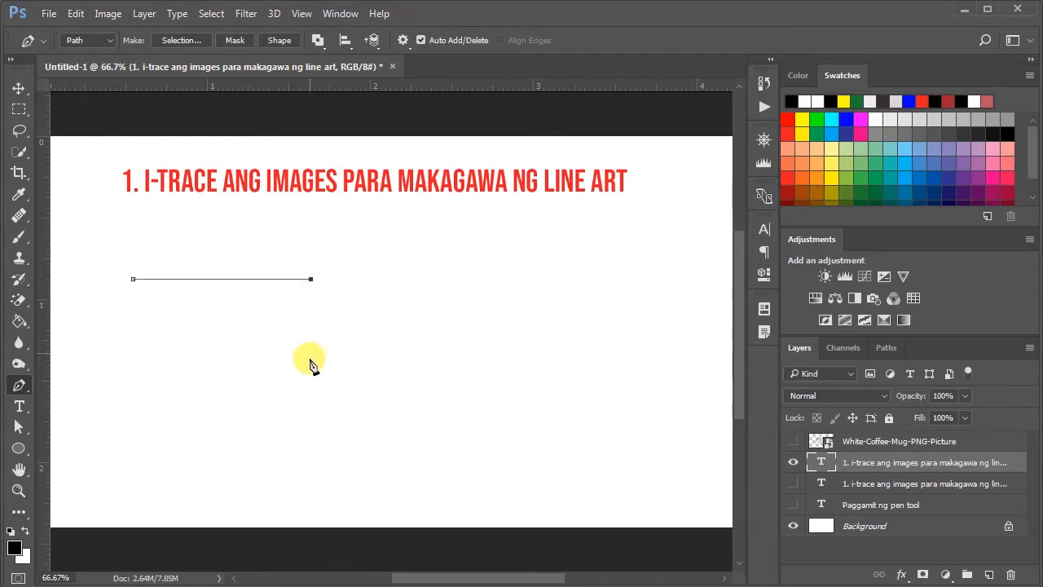
click(438, 384)
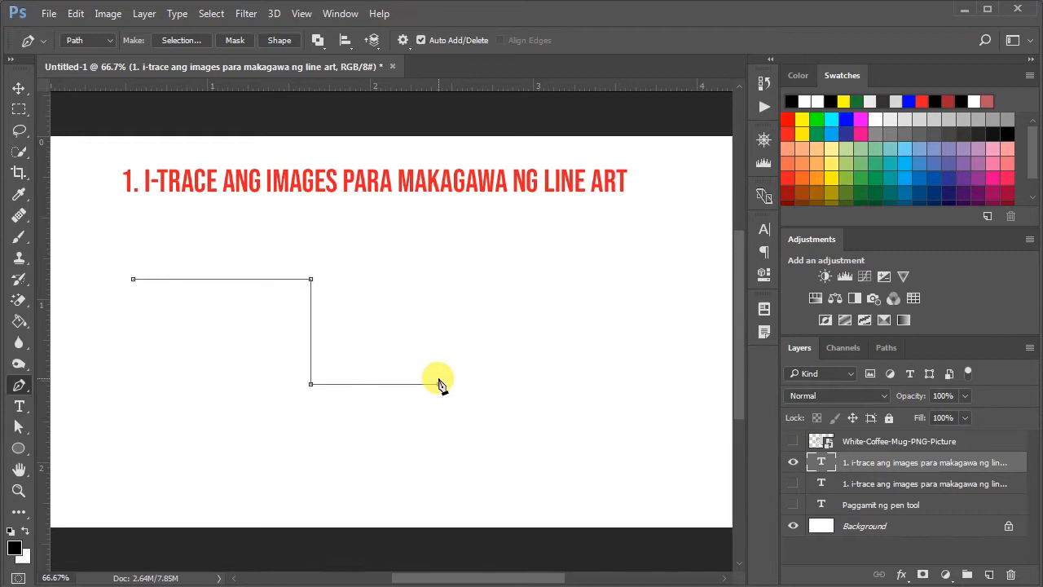
click(438, 274)
click(573, 354)
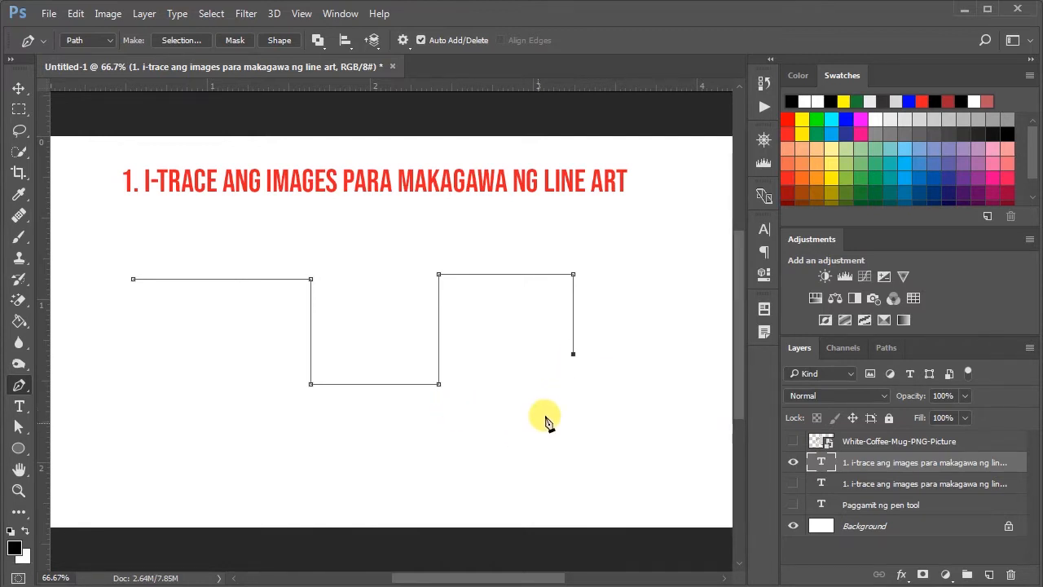
Display the document's list of paths and delete the stepped work path.
click(888, 348)
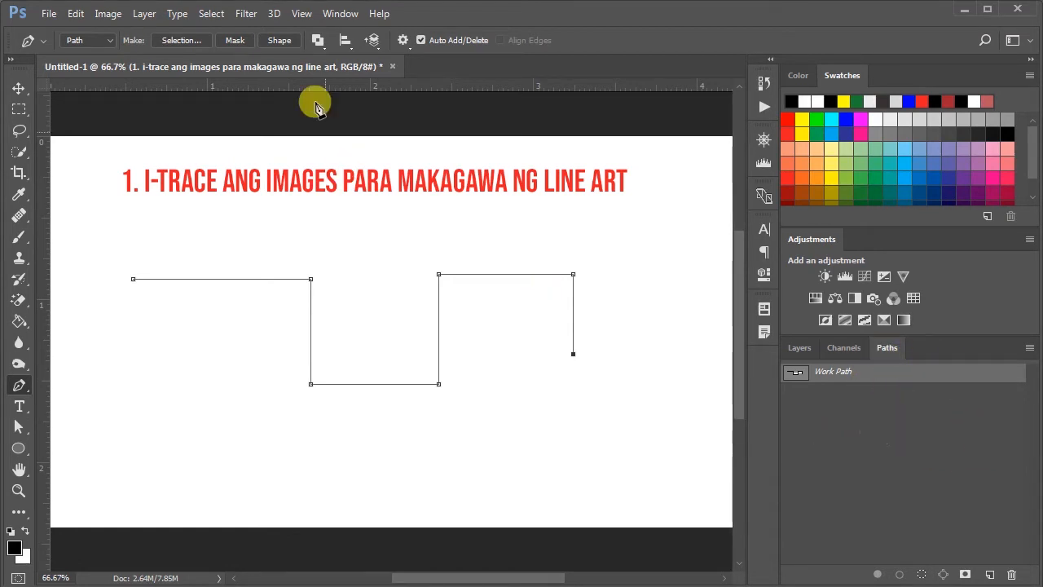
click(340, 14)
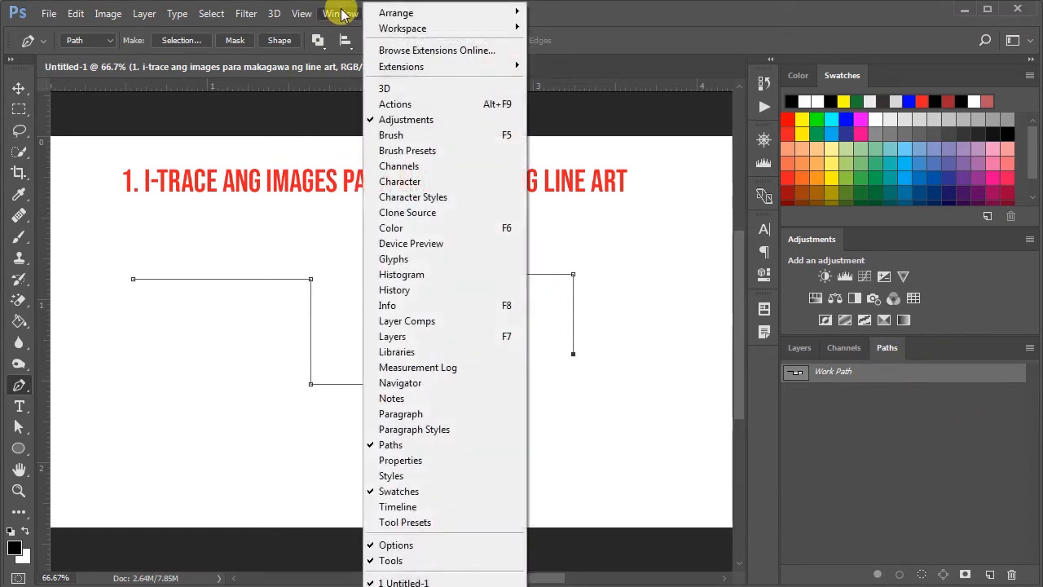
click(390, 445)
right_click(496, 343)
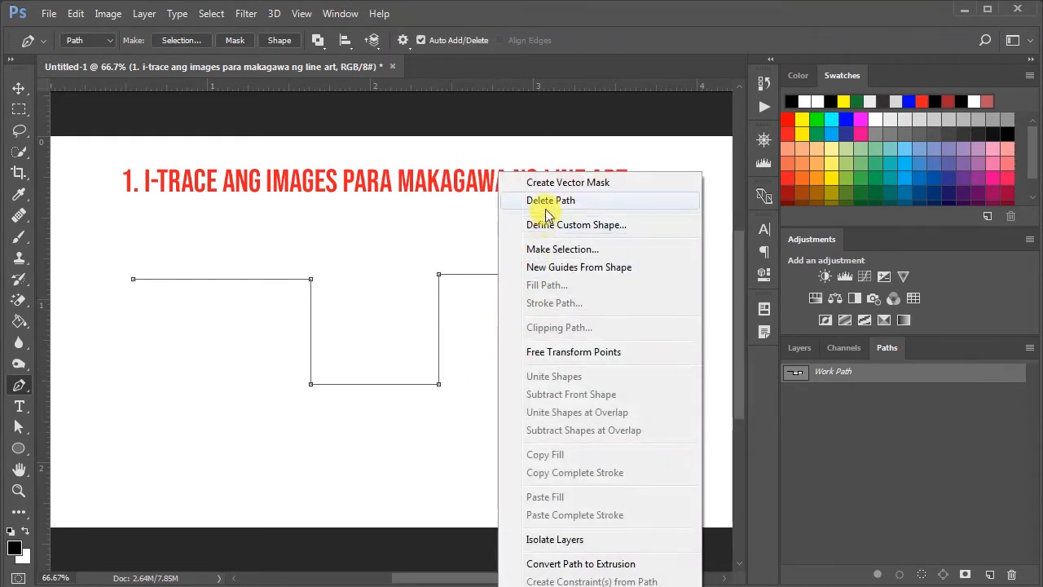
click(550, 202)
Select the White-Coffee-Mug-PNG-Picture layer and make it visible.
click(795, 348)
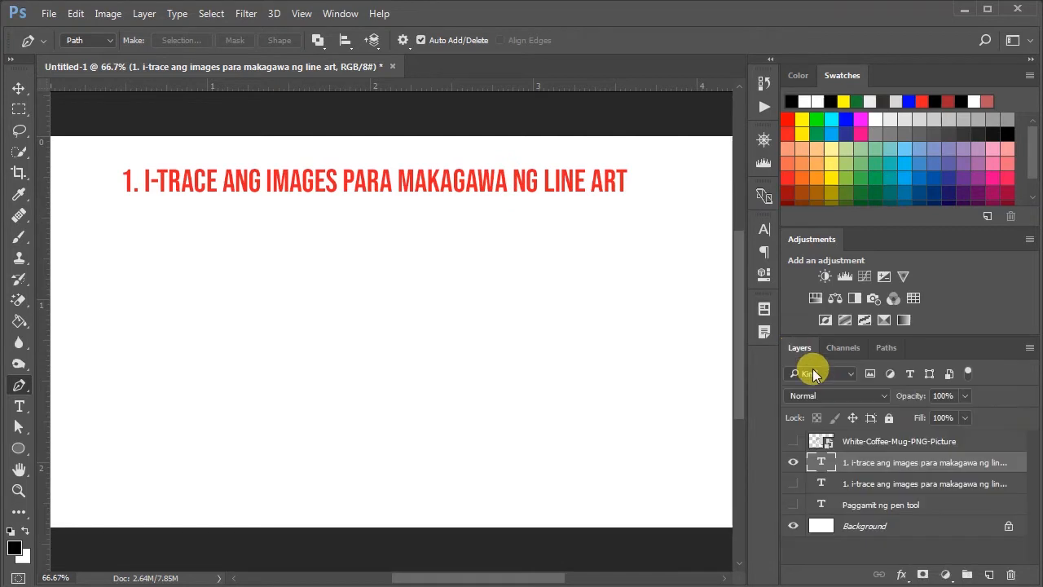
click(830, 444)
click(793, 441)
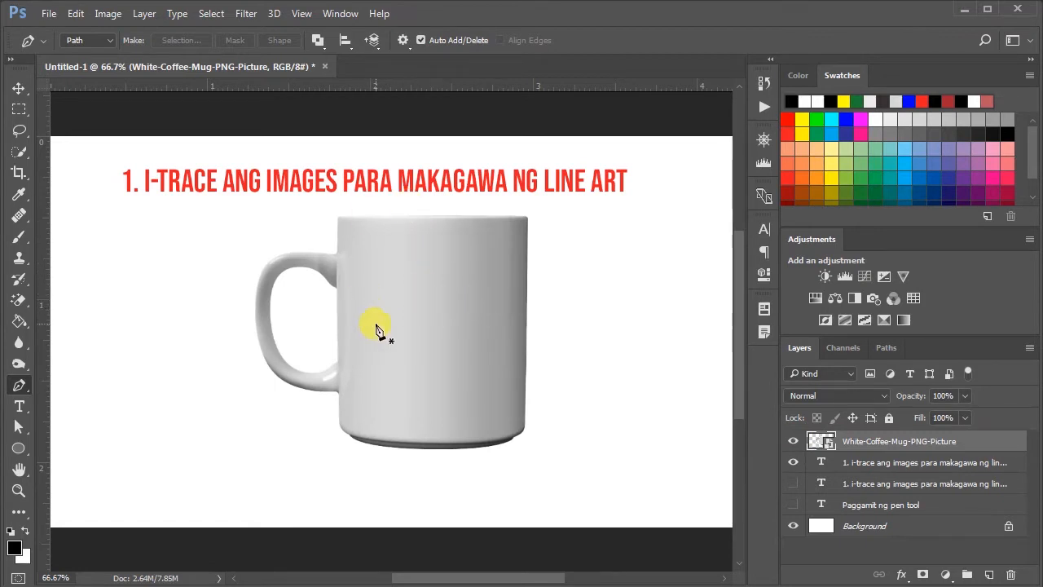
Trace the curved bottom edge of the mug with the Pen tool, from its lower-left corner to the lower-right corner.
click(352, 437)
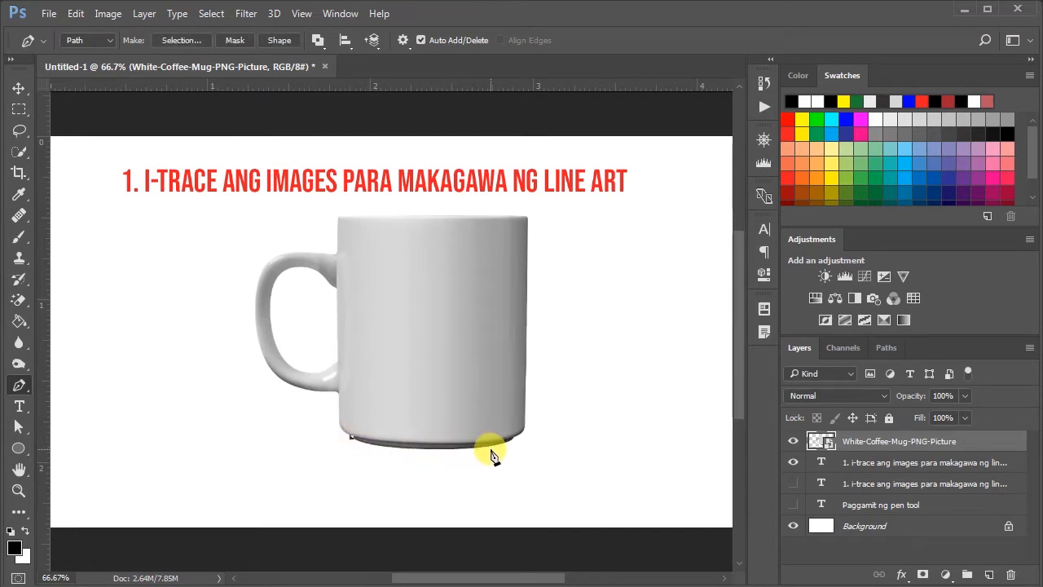
drag(482, 447, 536, 435)
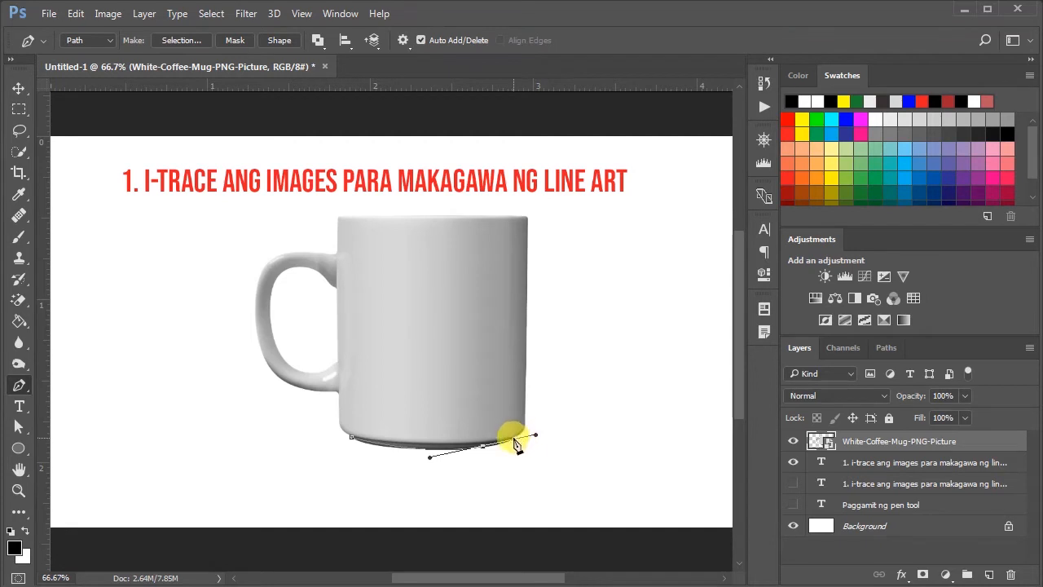
click(515, 440)
click(516, 441)
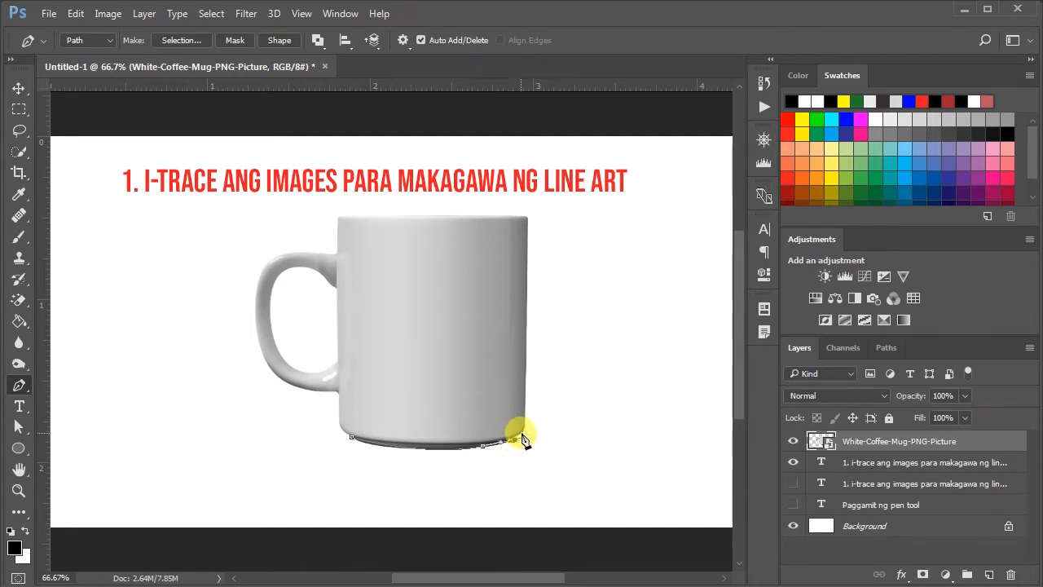
Continue the path up the mug's right side and along the rim to its upper-left corner.
scroll(517, 380, up, 3)
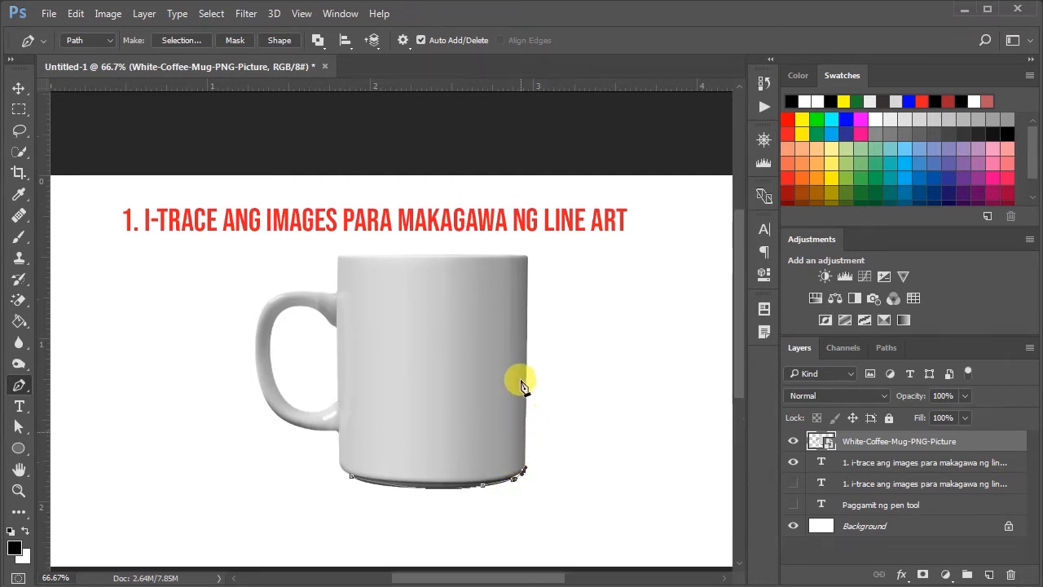
click(528, 377)
scroll(526, 359, up, 3)
scroll(530, 396, down, 2)
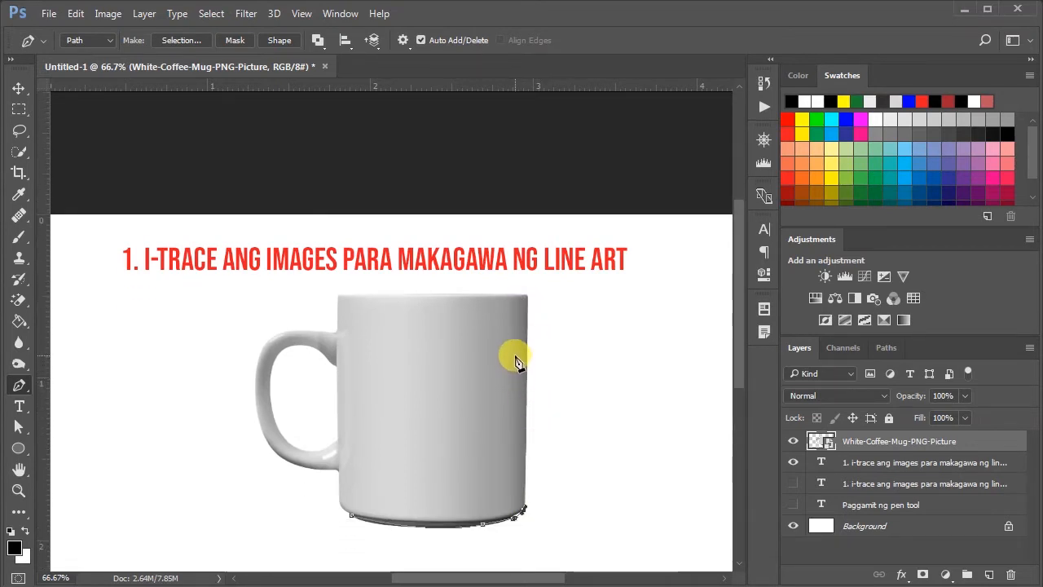
click(524, 294)
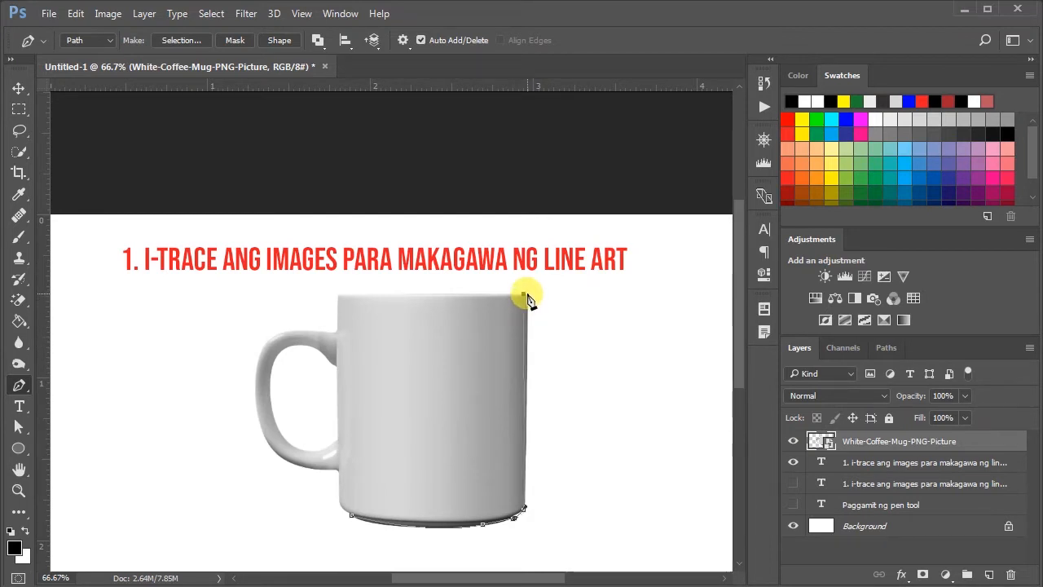
drag(359, 297, 346, 296)
click(338, 296)
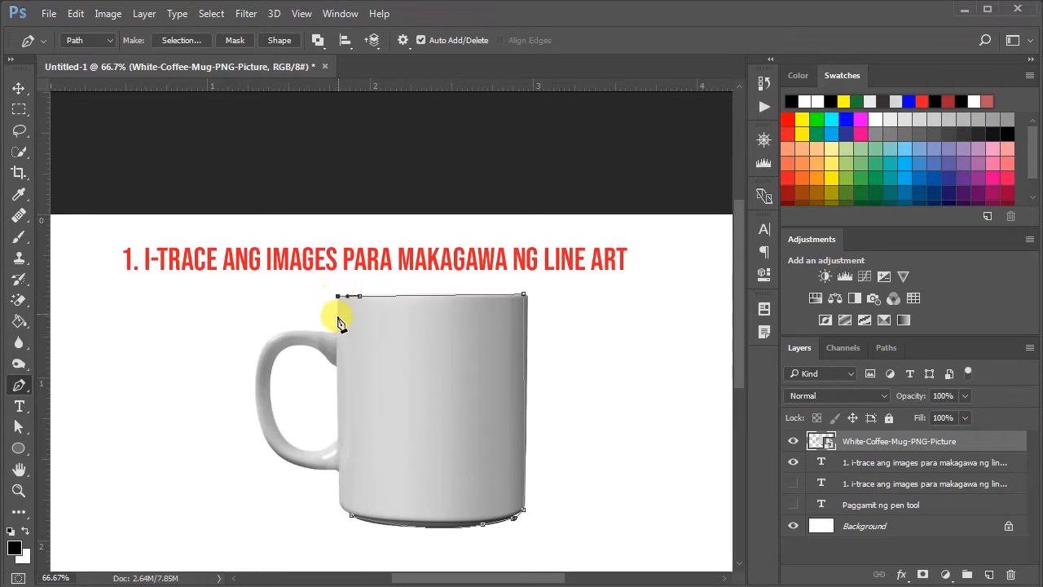
Trace the outer edge of the handle and the mug's lower left side, closing the path at its starting anchor.
click(335, 333)
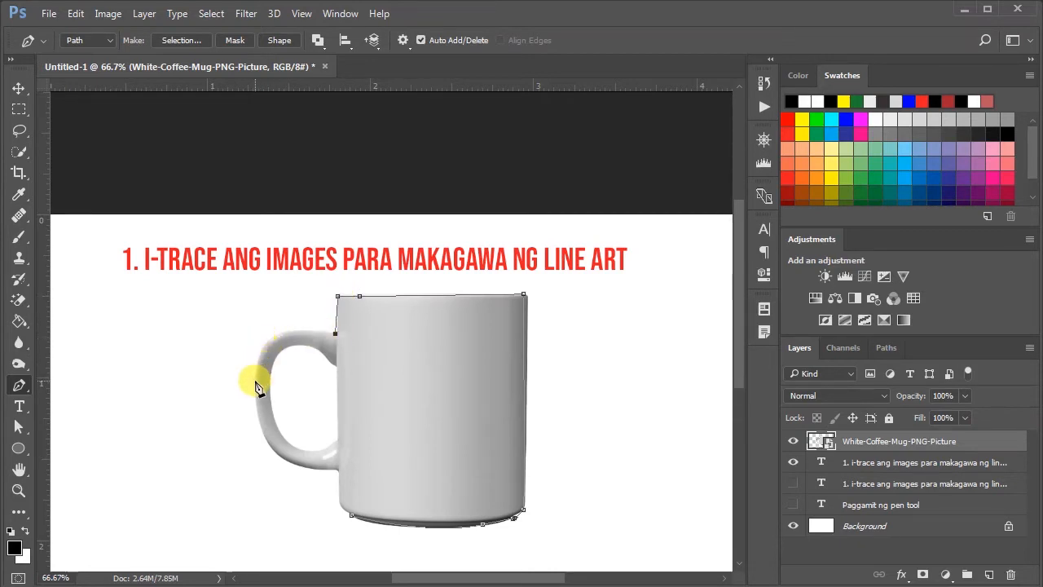
drag(258, 384, 318, 476)
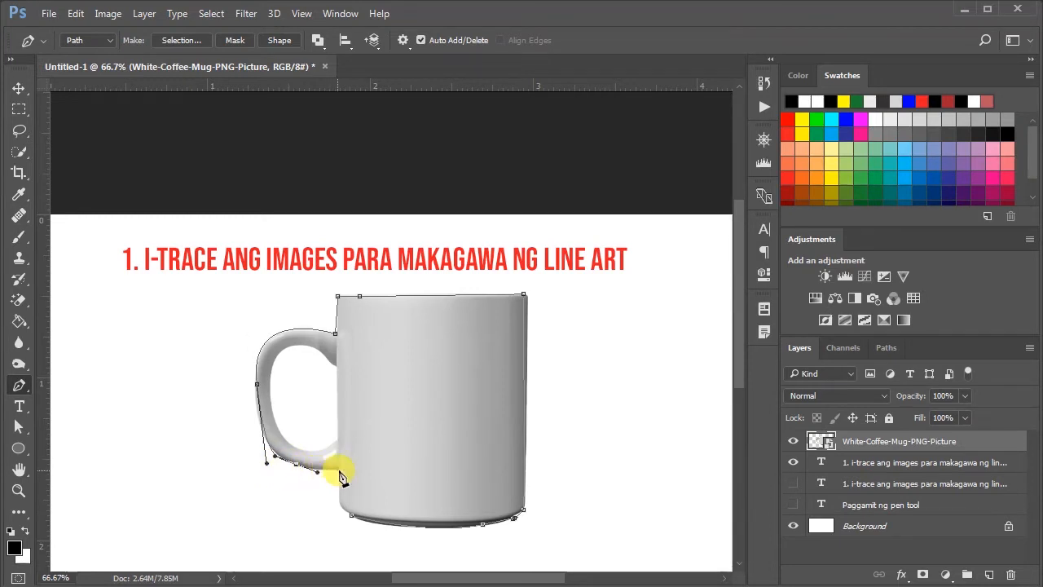
click(340, 471)
click(339, 502)
click(351, 515)
scroll(163, 391, down, 3)
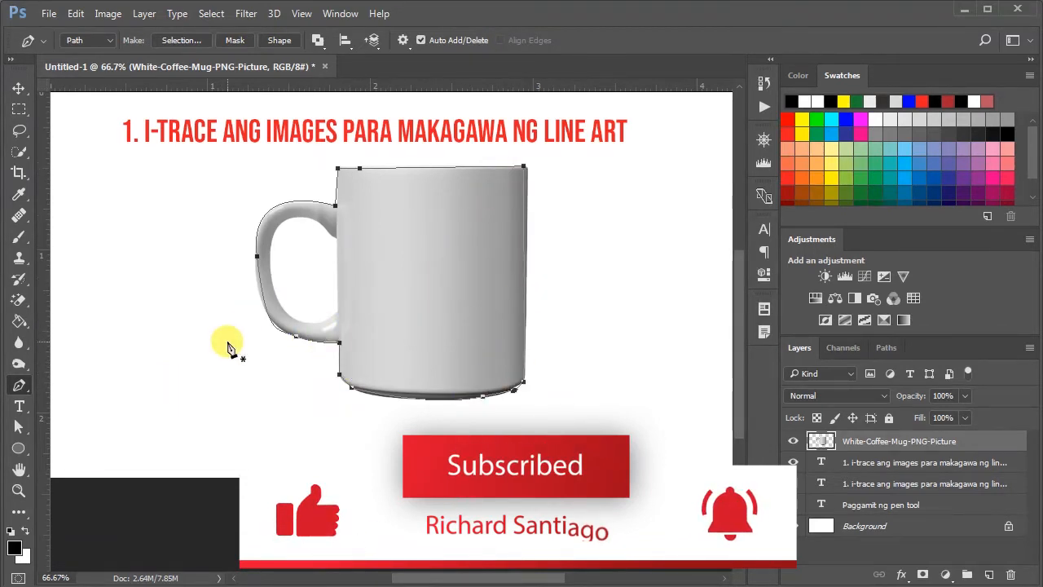
Choose the 25-size brush preset for the Brush tool and set its size to 9 px.
click(19, 237)
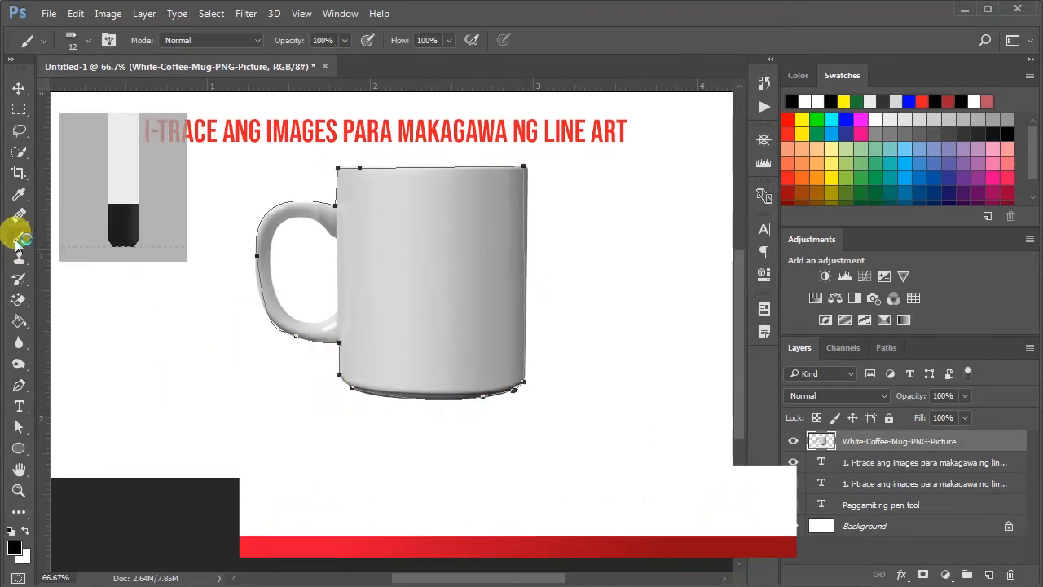
click(86, 38)
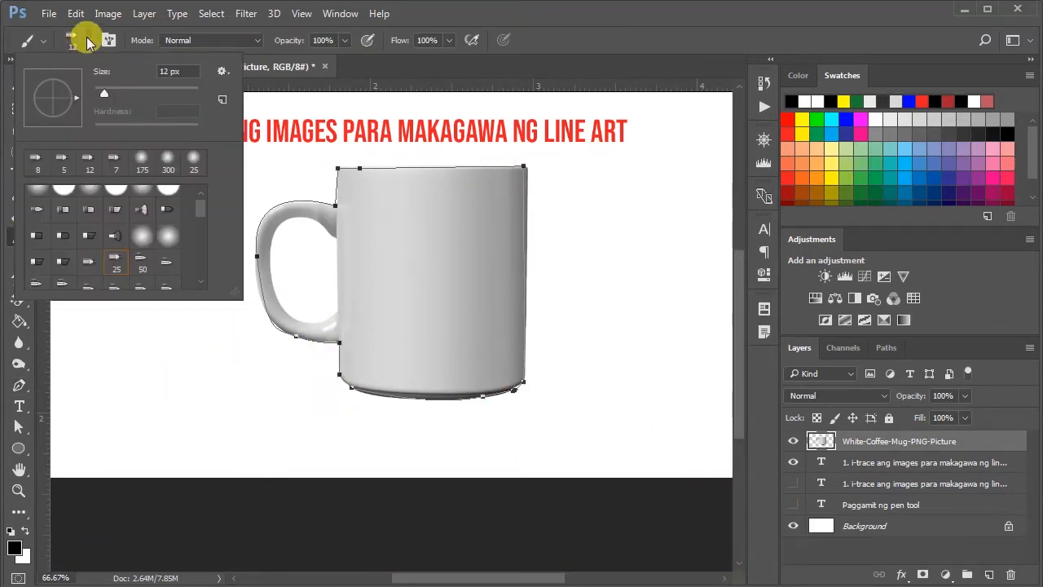
mouse_move(203, 214)
mouse_down()
mouse_move(205, 226)
mouse_move(203, 205)
mouse_up()
click(117, 276)
drag(117, 94, 102, 95)
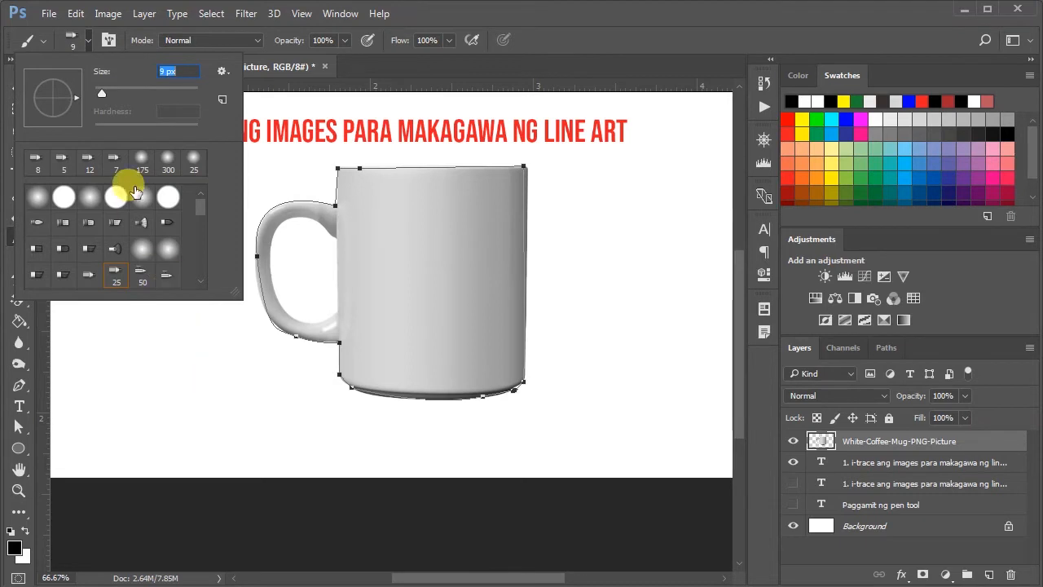
click(214, 367)
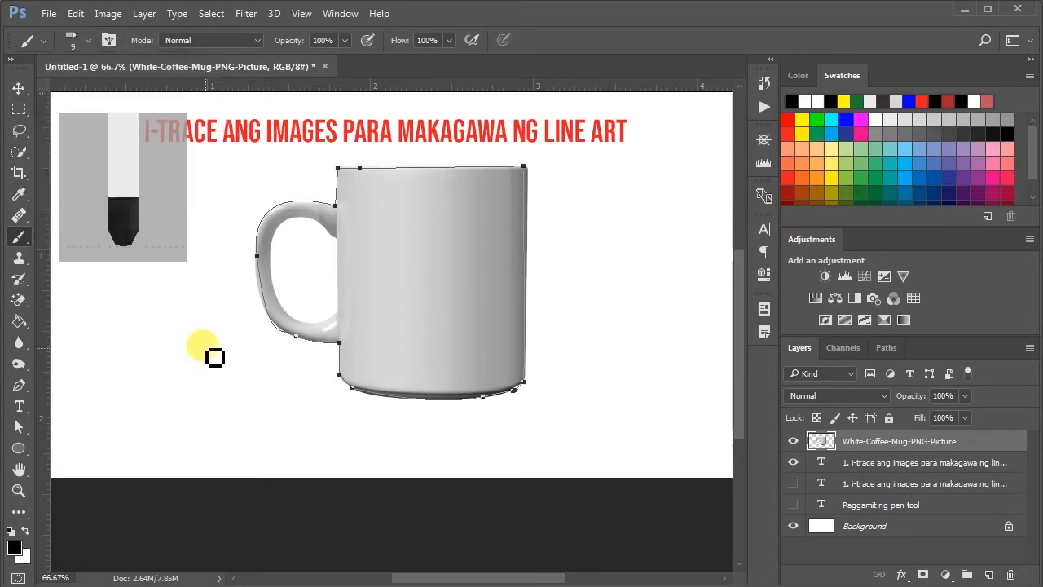
Test the brush with a short diagonal stroke on the blank area below the mug's handle and undo it.
drag(193, 336, 229, 391)
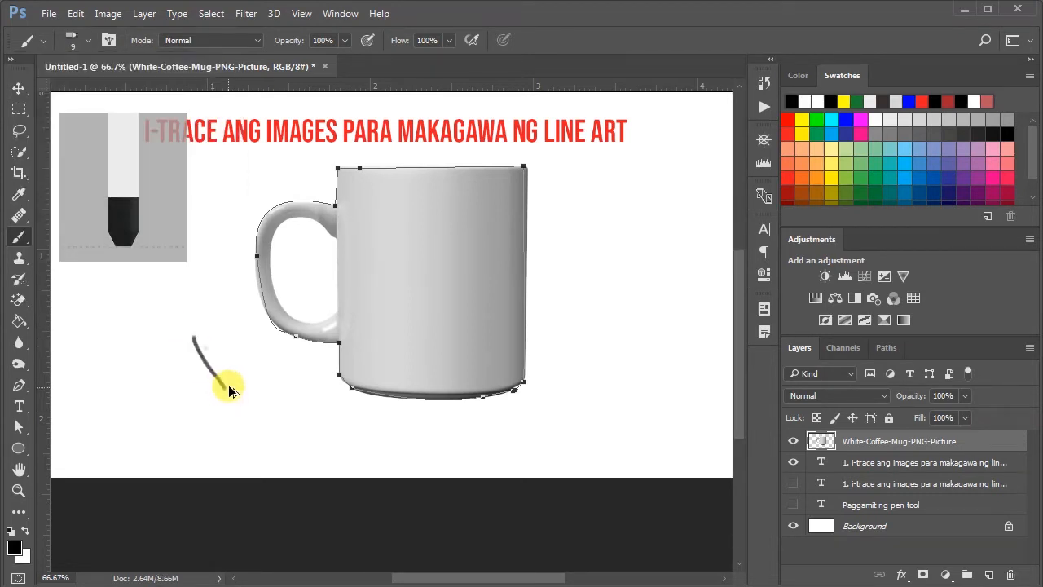
mouse_move(191, 337)
mouse_down()
mouse_move(245, 407)
mouse_move(233, 397)
mouse_up()
key(ctrl+z)
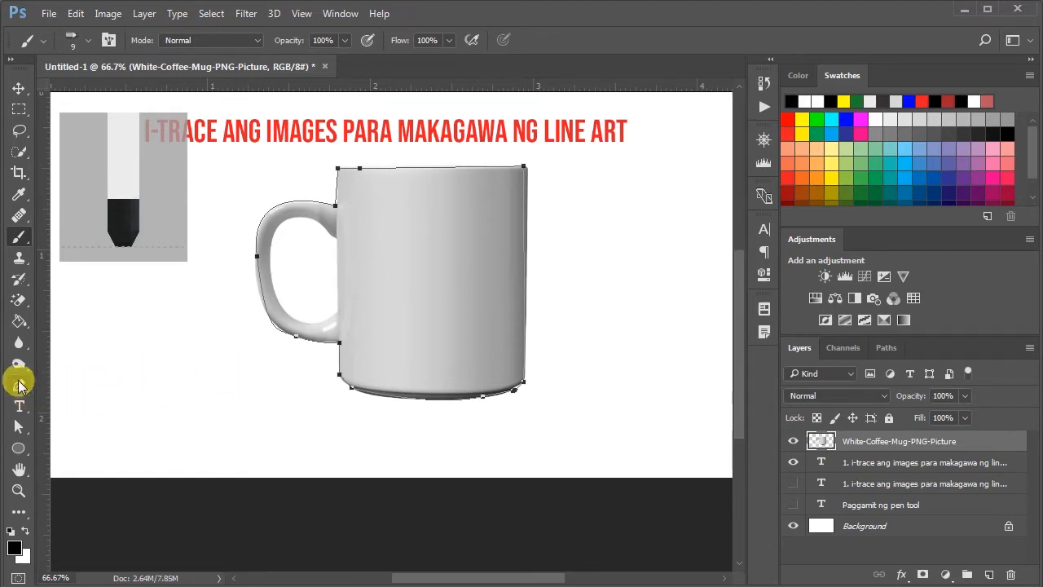
Try to stroke the mug path with the Brush directly on the White-Coffee-Mug-PNG-Picture layer.
click(17, 387)
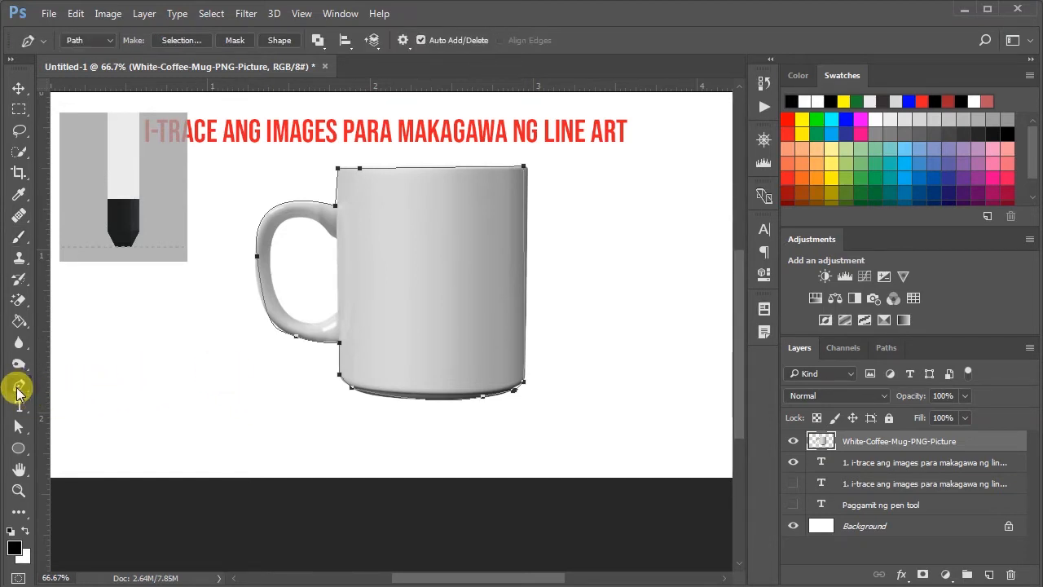
right_click(415, 252)
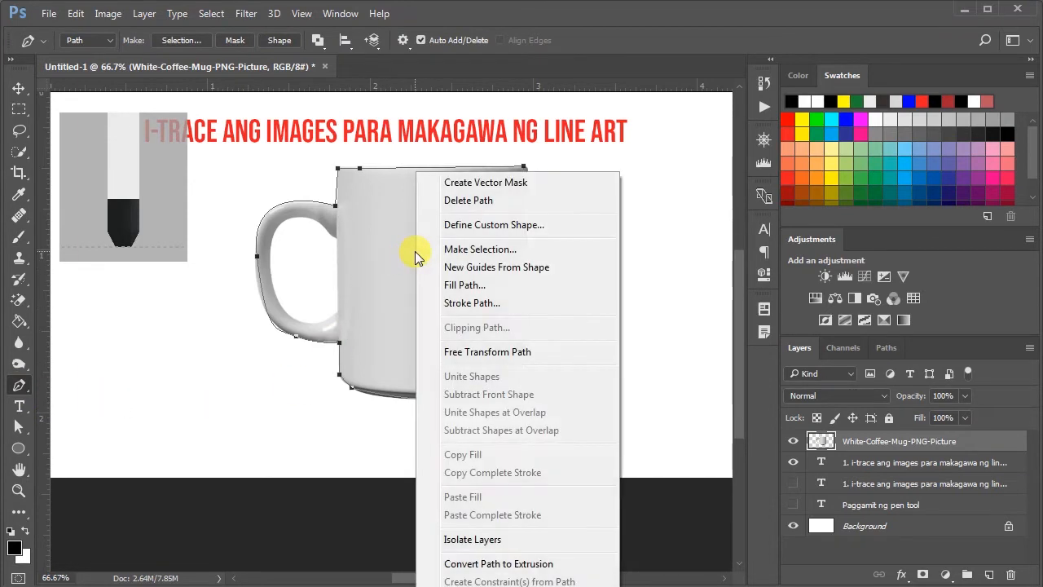
click(458, 303)
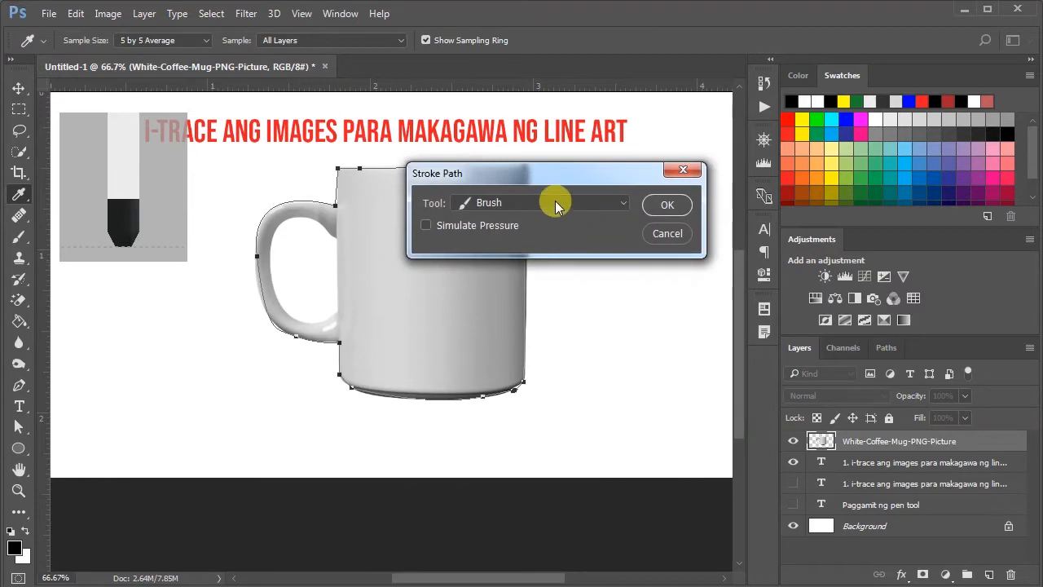
click(668, 205)
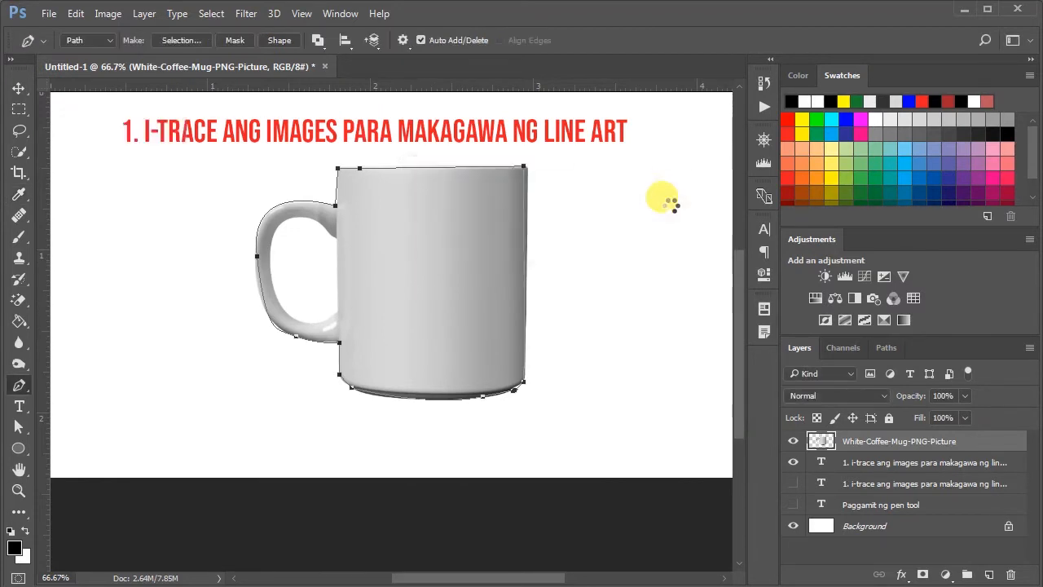
Stroke the mug path with the Brush, Simulate Pressure off, on a new layer and hide the White-Coffee-Mug-PNG-Picture layer.
click(986, 574)
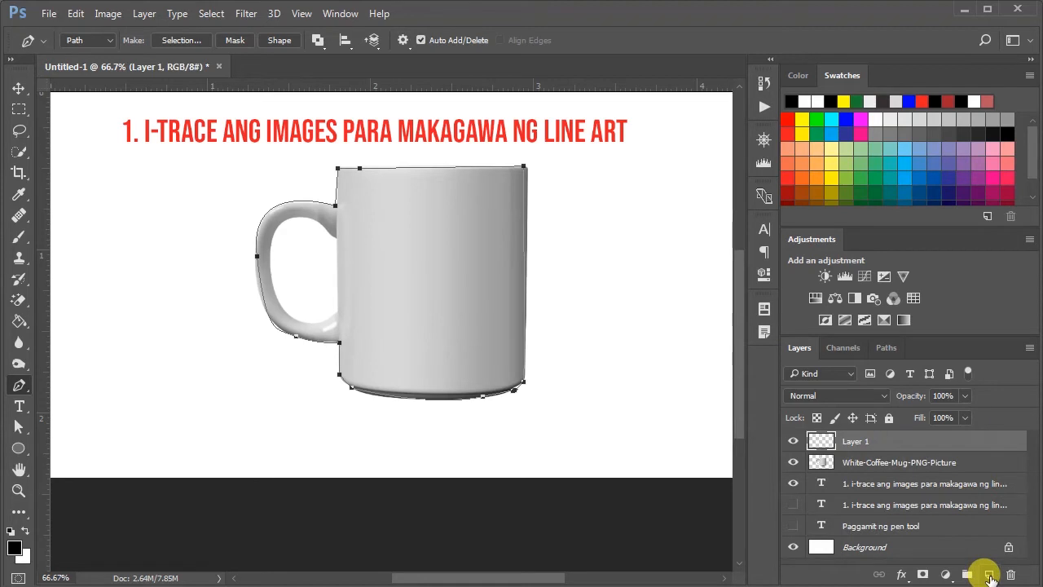
right_click(493, 202)
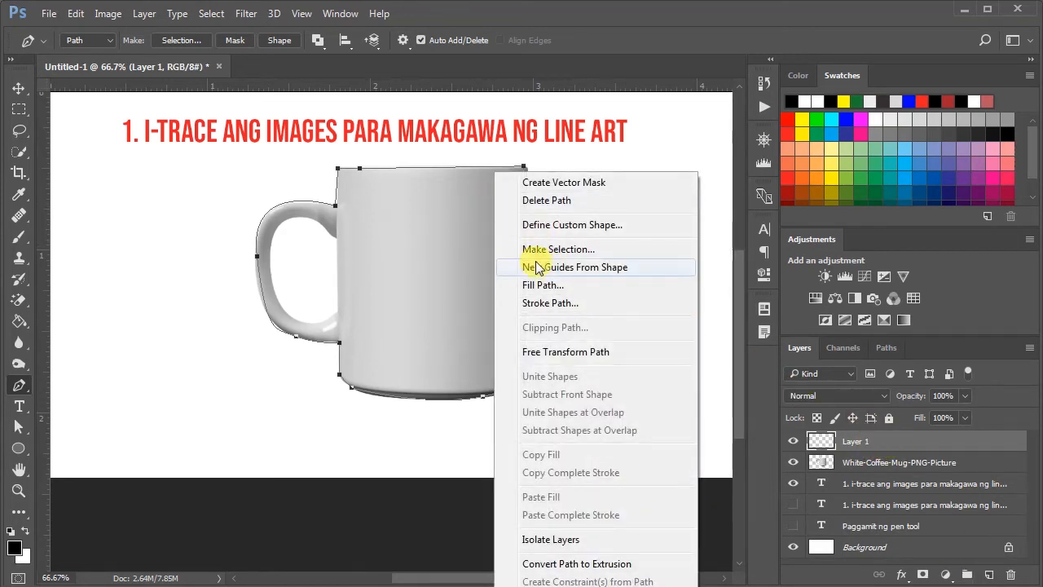
click(544, 302)
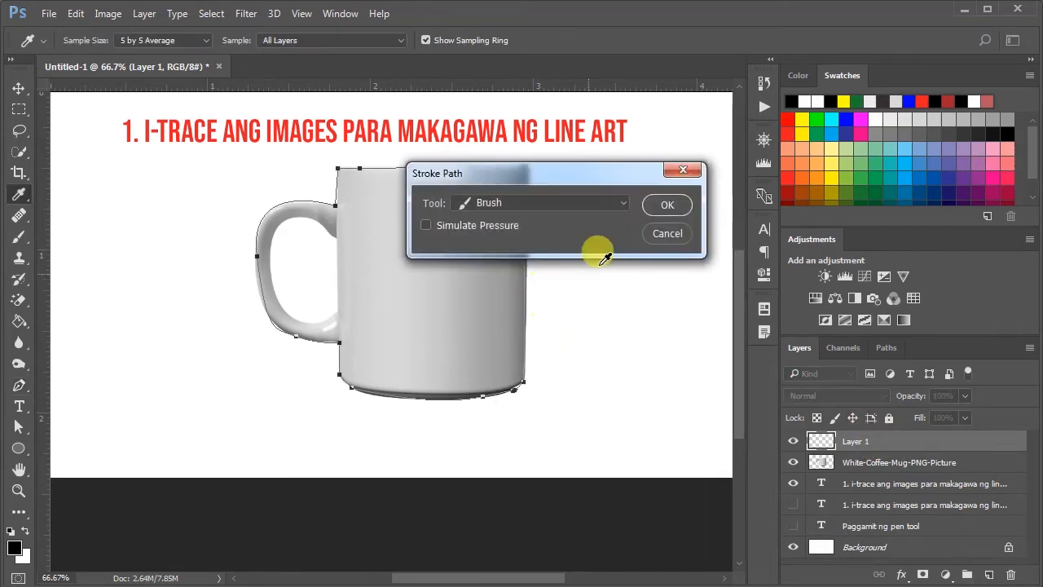
click(668, 206)
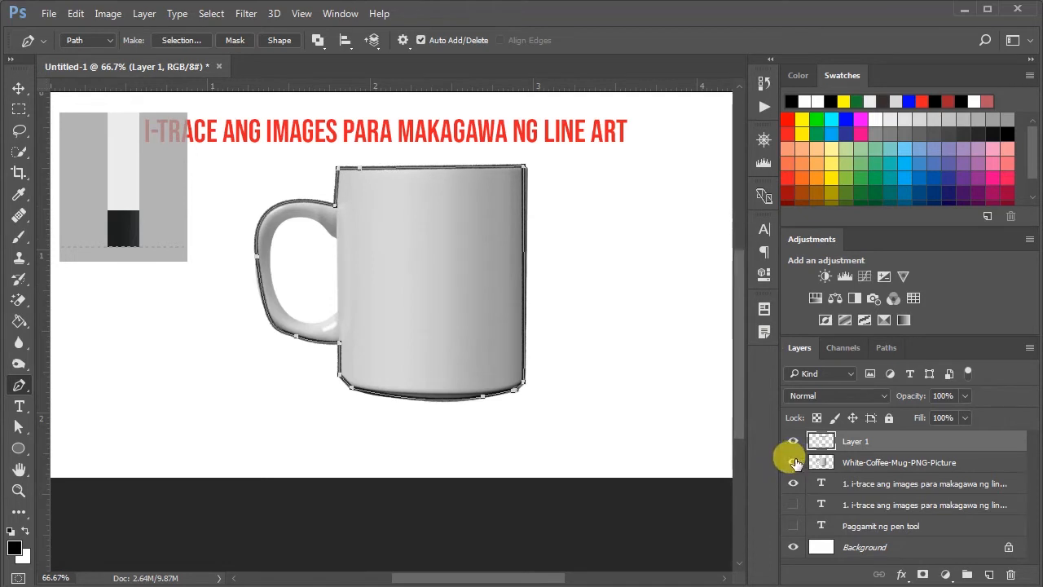
click(795, 462)
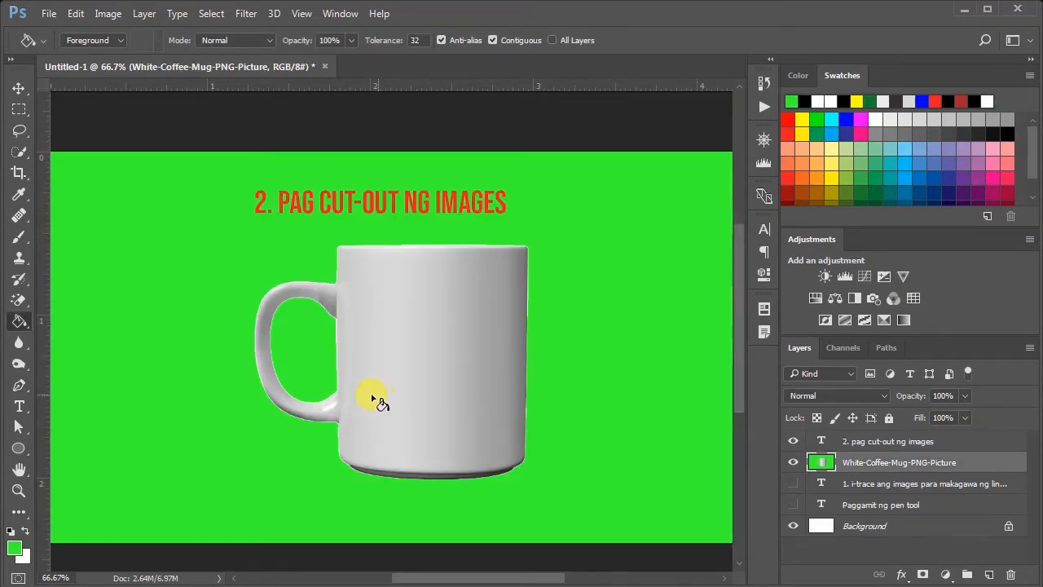
Trace the mug on the green background with the Pen tool, from its upper-right corner down the right side and along the curved bottom.
click(18, 386)
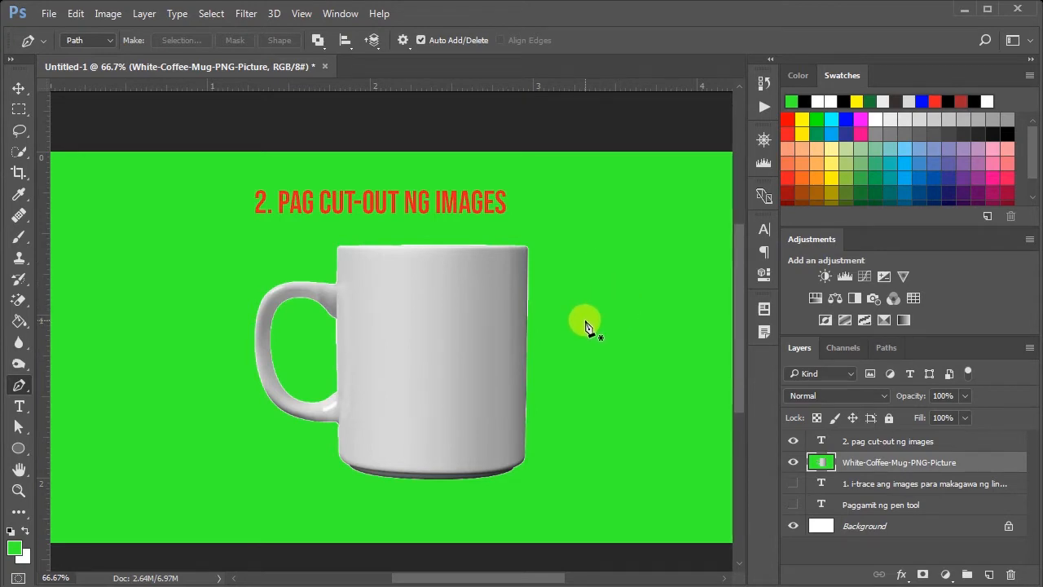
click(528, 249)
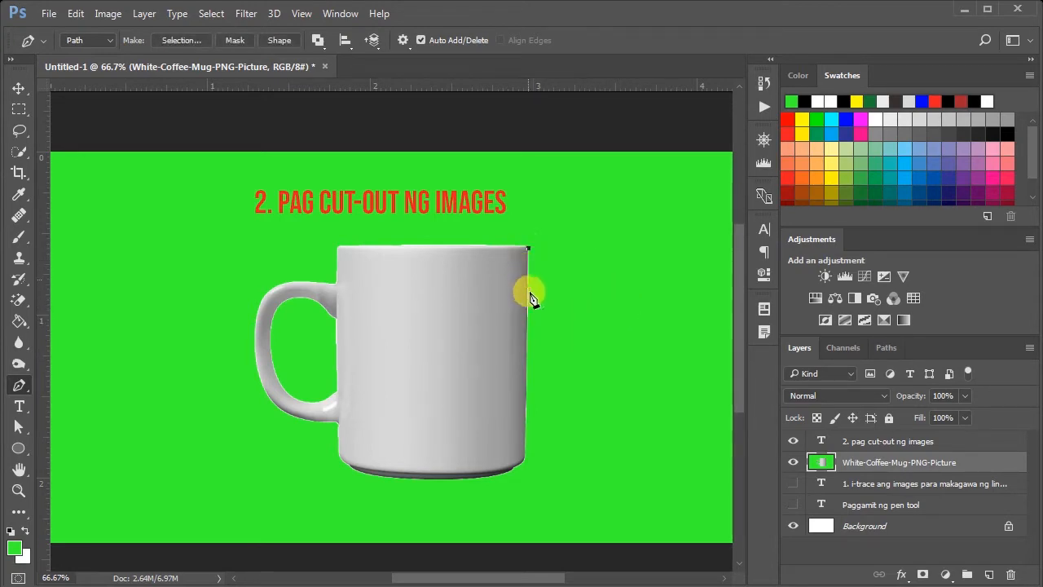
click(523, 458)
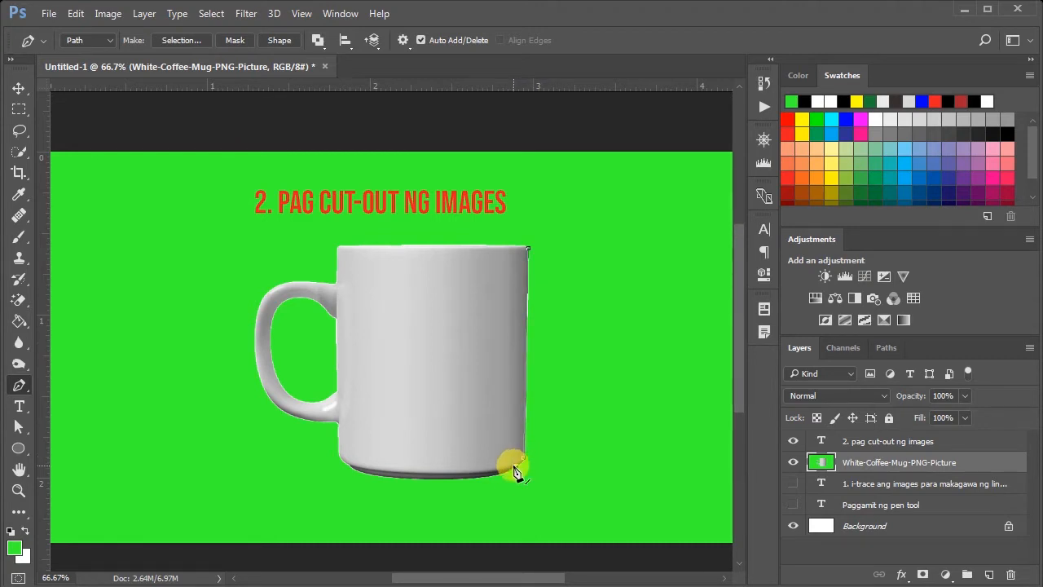
drag(447, 482, 444, 480)
drag(364, 474, 364, 474)
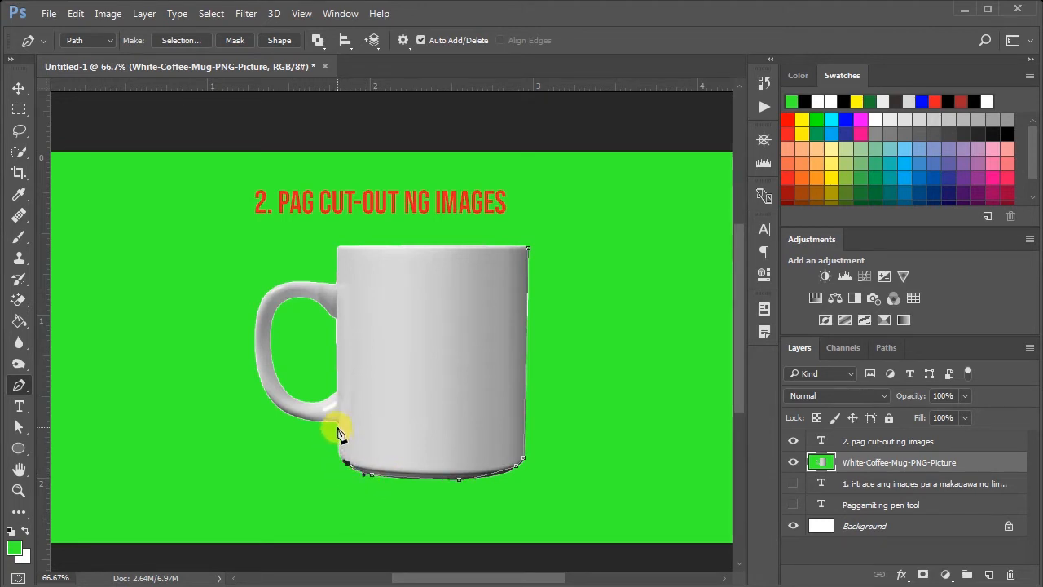
Continue the path around the handle's outer edge and across the rim, closing it at the mug's upper-right corner.
click(336, 424)
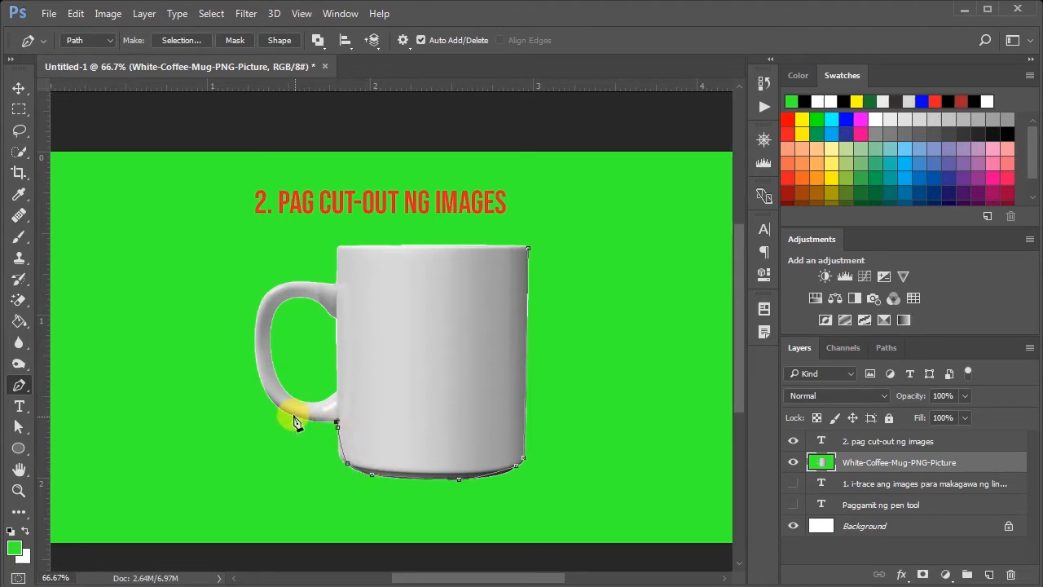
drag(275, 412, 277, 407)
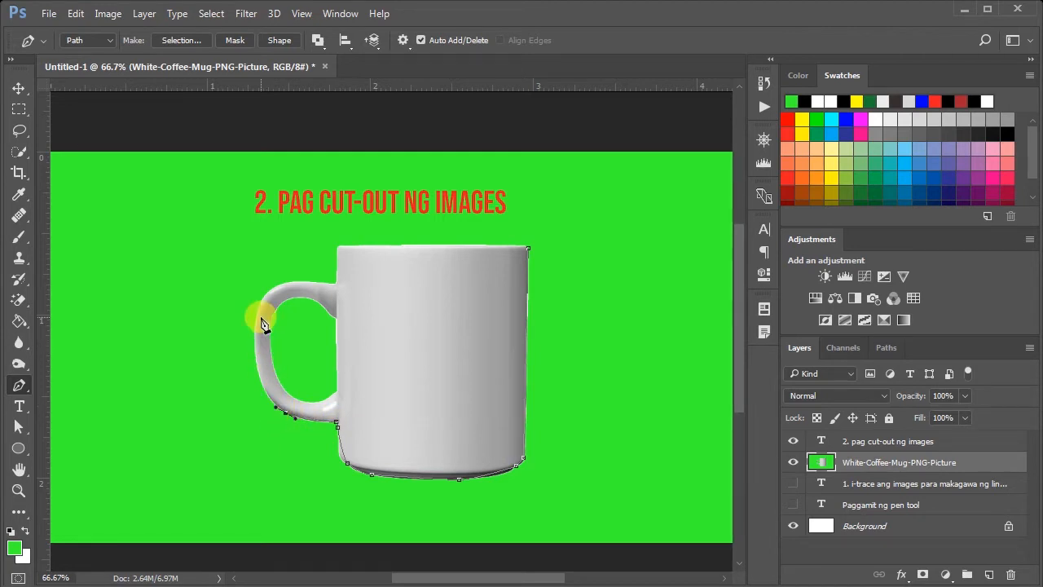
drag(257, 318, 334, 286)
click(337, 247)
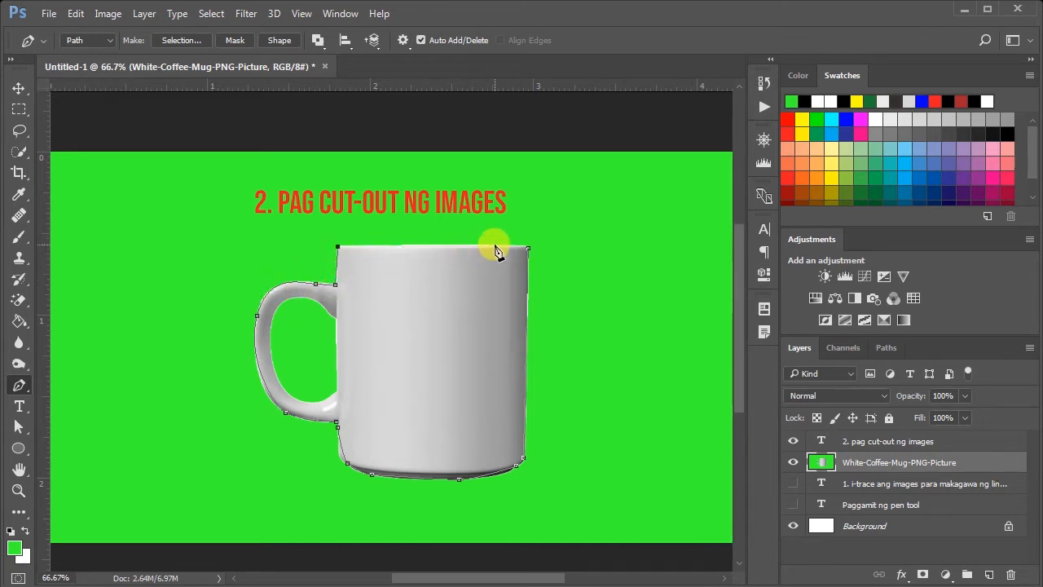
drag(498, 247, 511, 246)
click(528, 249)
Make a new selection from the mug path with a feather radius of 1 pixel and copy the selected area to a new layer.
right_click(497, 322)
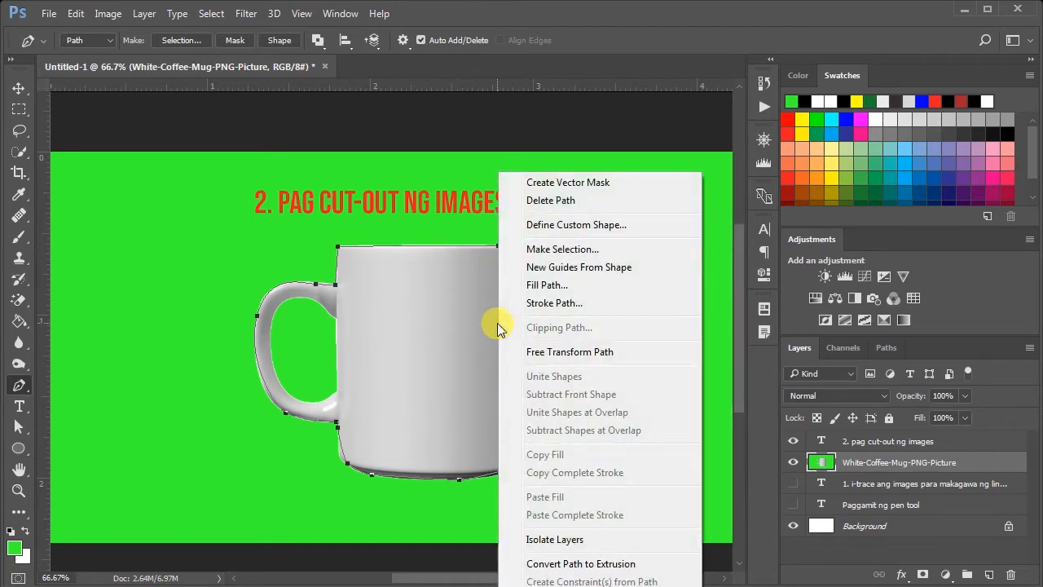
click(594, 248)
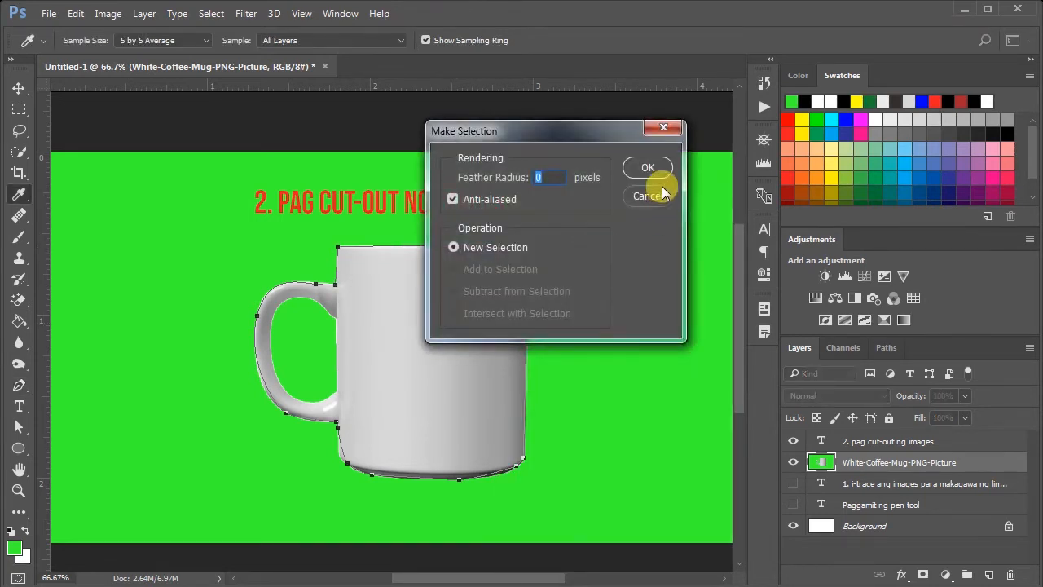
text(1)
click(648, 168)
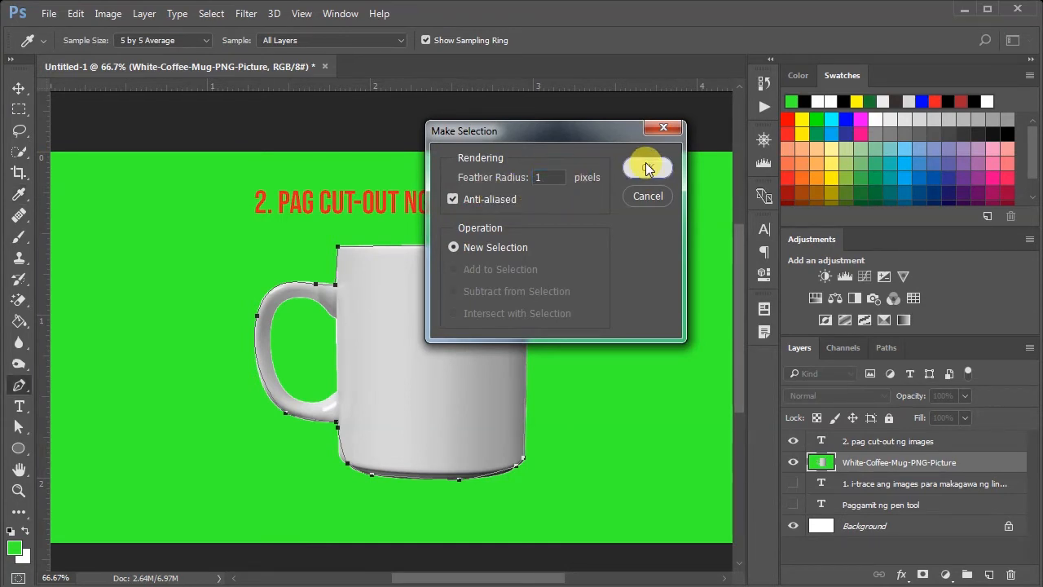
key(ctrl+j)
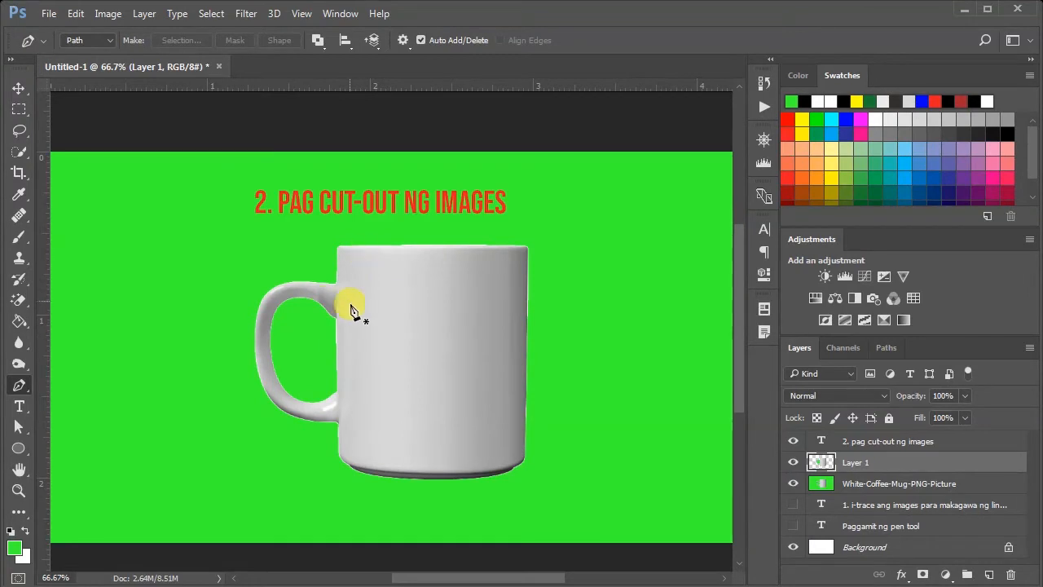
Hide the White-Coffee-Mug-PNG-Picture and Background layers to isolate the cut-out mug.
click(793, 485)
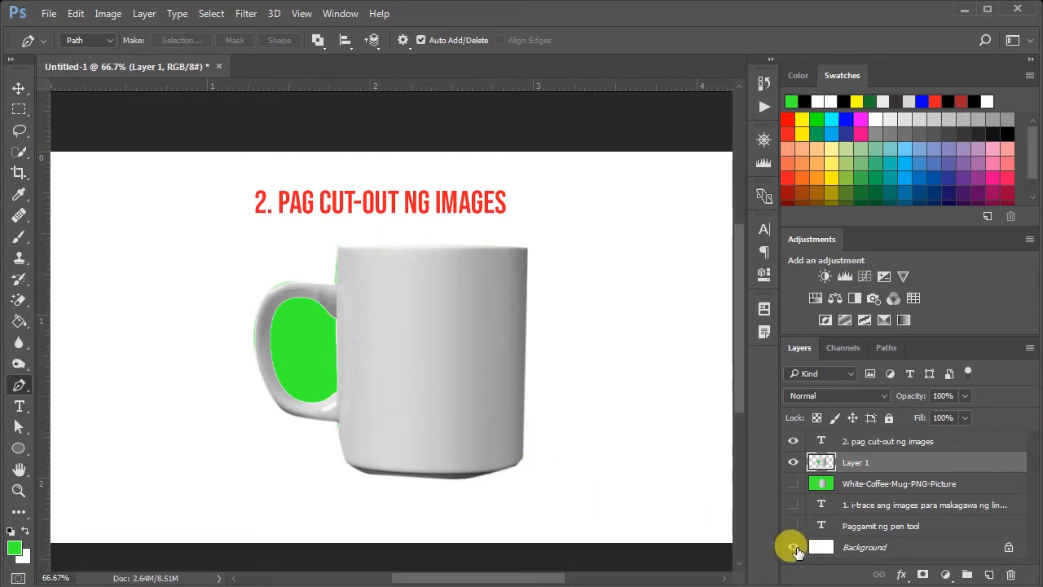
click(793, 547)
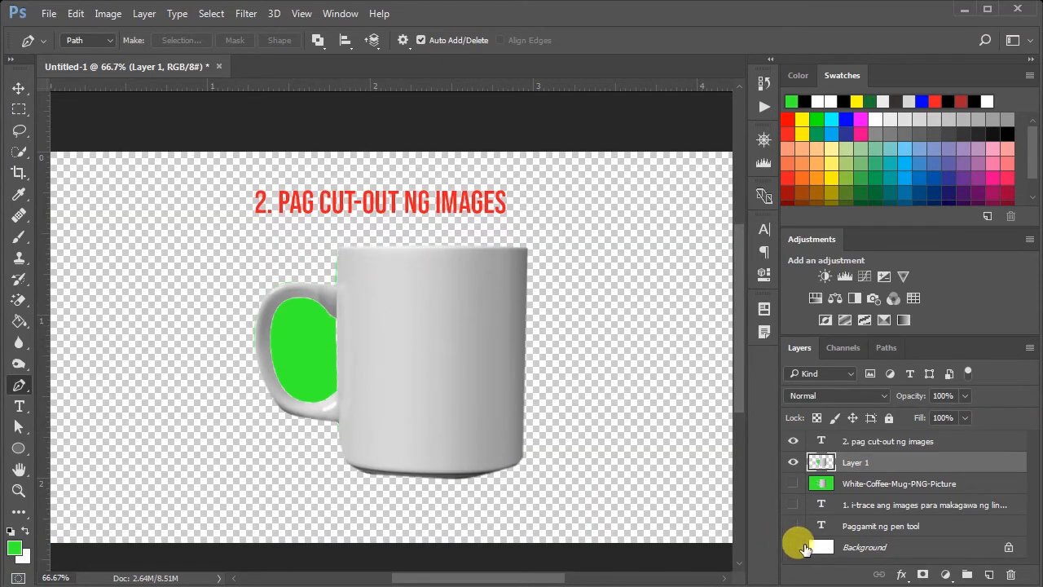
click(819, 548)
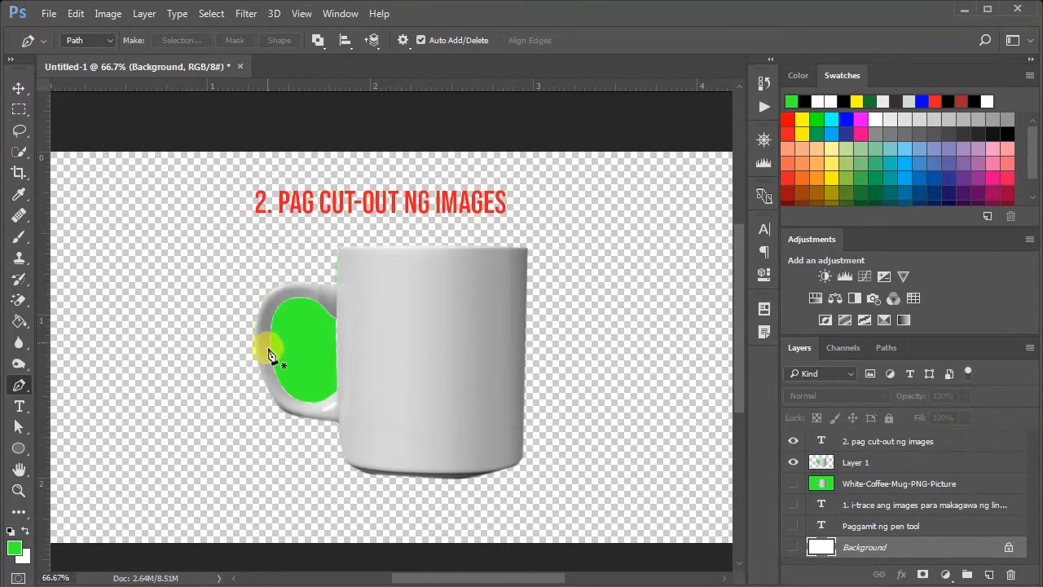
Trace a closed path around the green opening inside the handle and convert it to a selection.
click(335, 318)
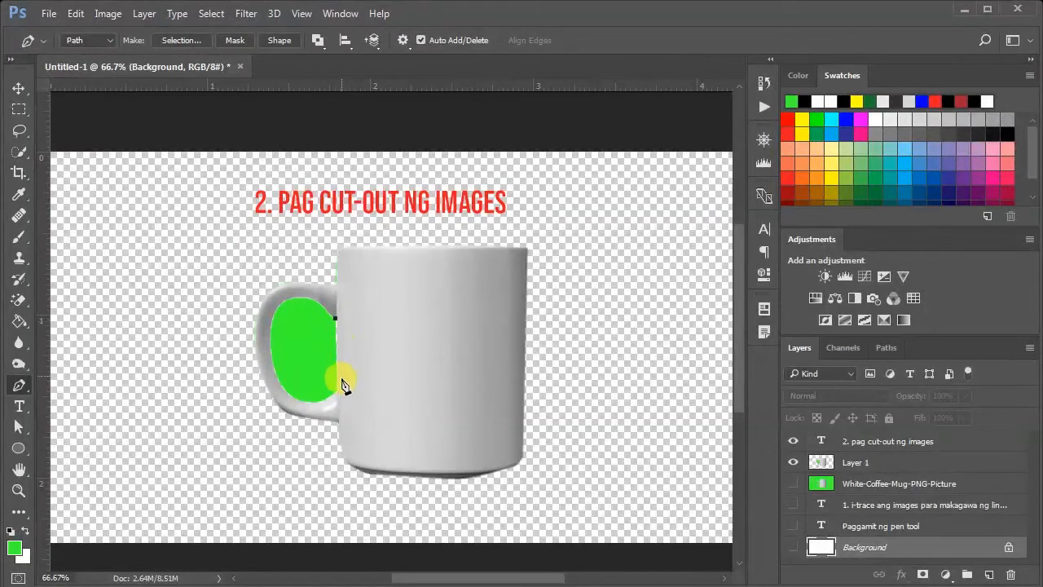
click(337, 388)
drag(299, 400, 284, 391)
drag(274, 323, 321, 308)
click(336, 324)
right_click(322, 354)
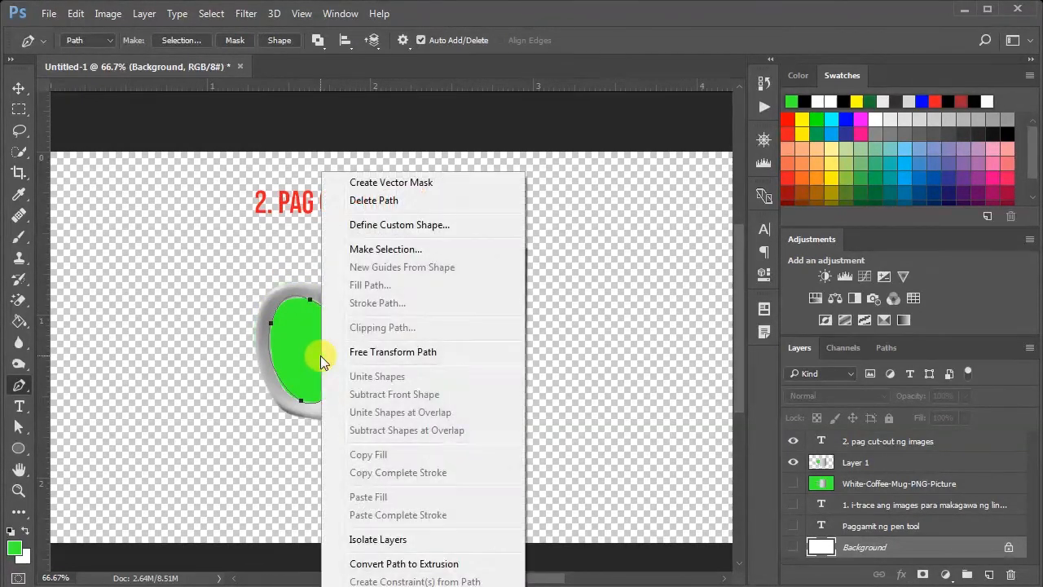
click(392, 249)
click(644, 171)
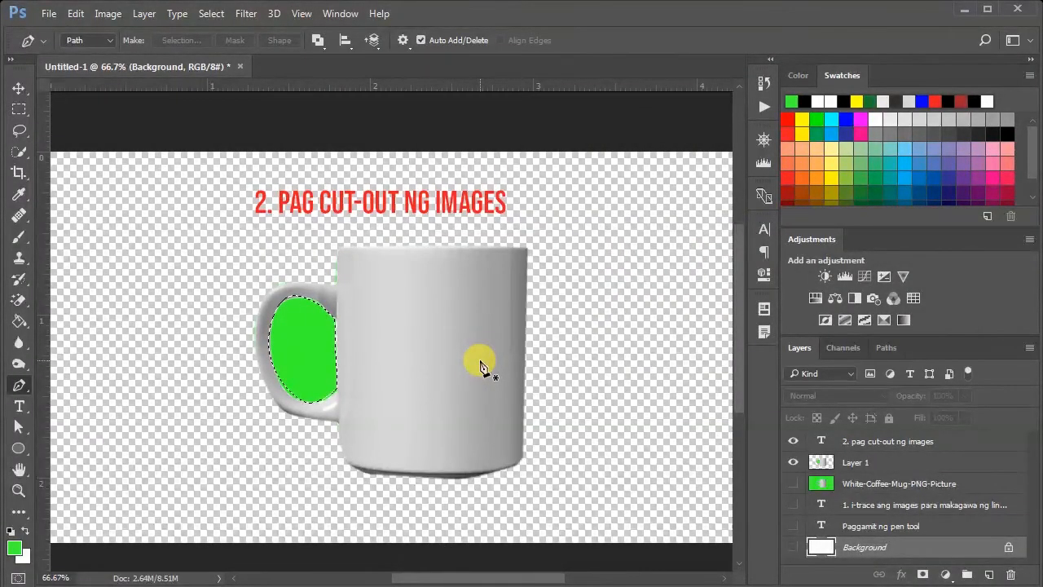
Erase the selected green area inside the handle on Layer 1 with the Eraser tool and clear the selection.
key(e)
ctrl+click(360, 372)
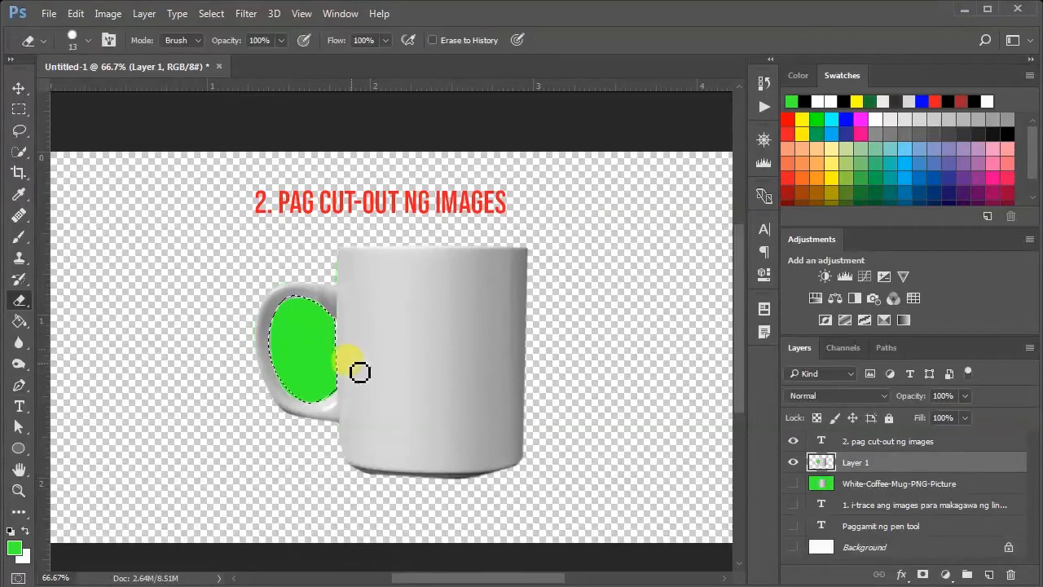
mouse_move(360, 372)
mouse_down()
mouse_move(332, 357)
mouse_move(502, 496)
mouse_move(291, 426)
mouse_up()
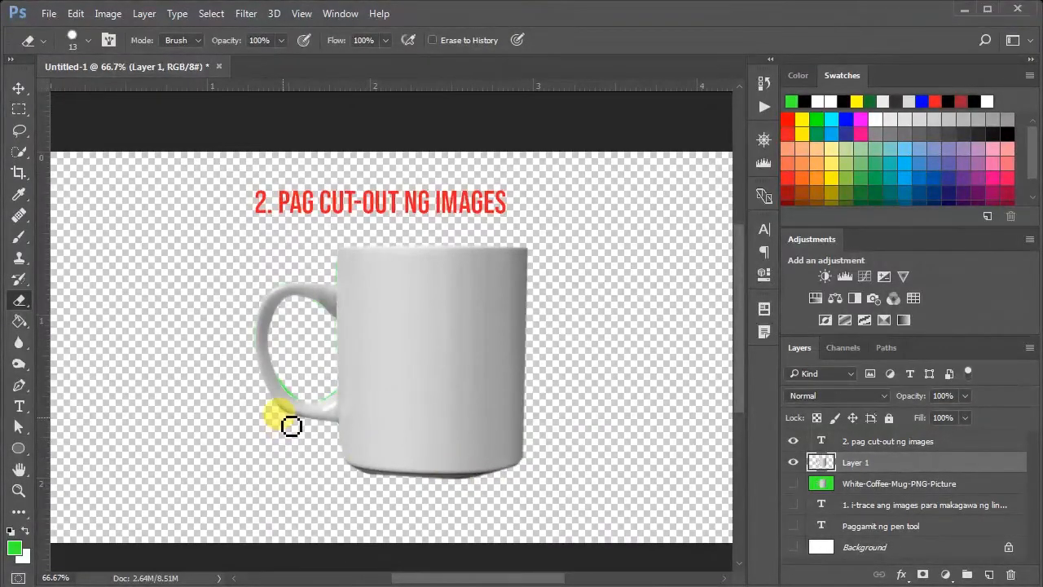
scroll(291, 426, up, 2)
scroll(291, 425, down, 1)
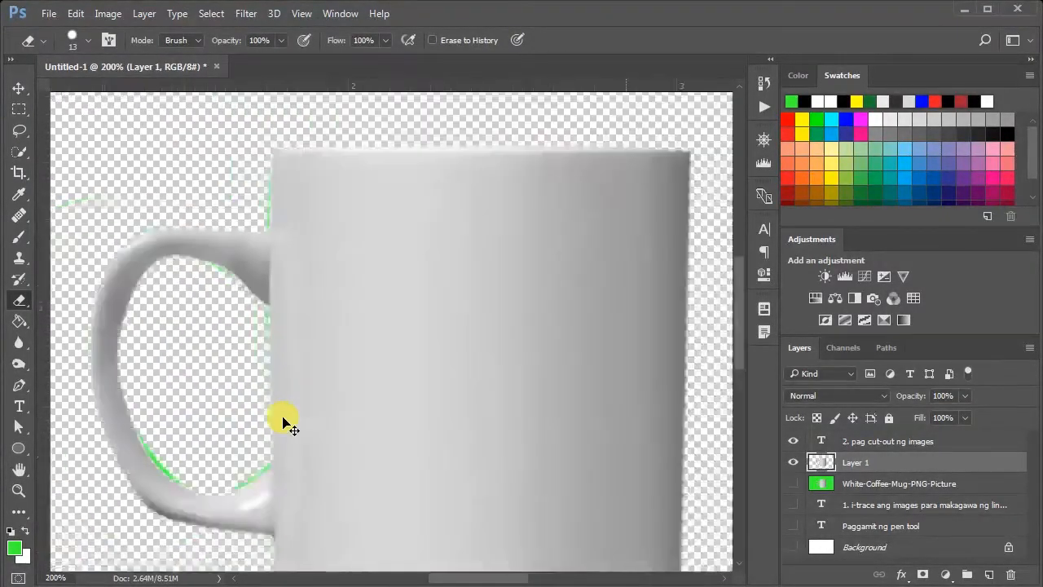
Trace a closed Pen path along the leftover green fringe on the lower inner edge of the mug's handle.
scroll(286, 425, up, 1)
scroll(360, 393, down, 1)
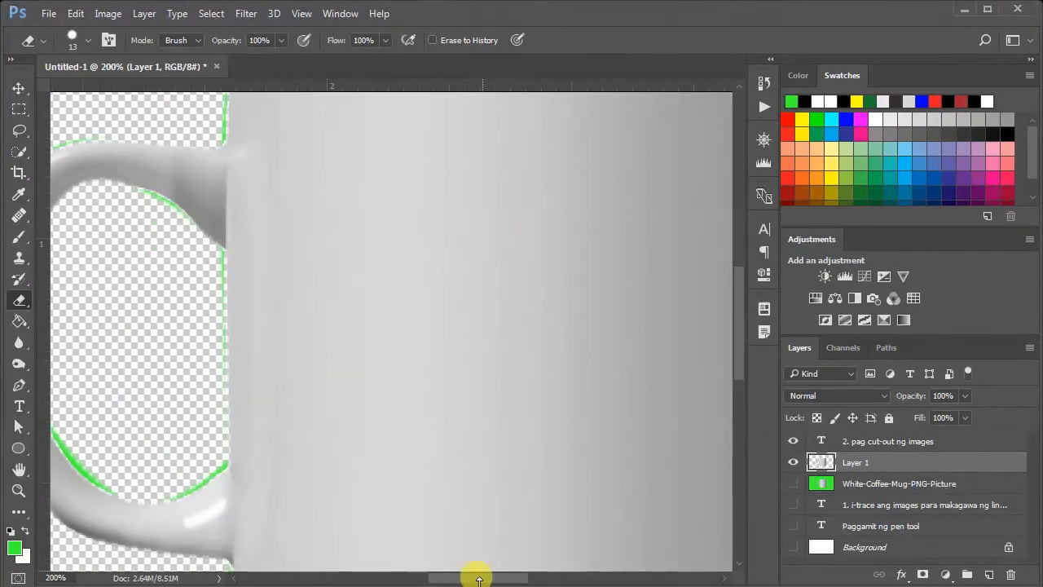
drag(484, 580, 431, 574)
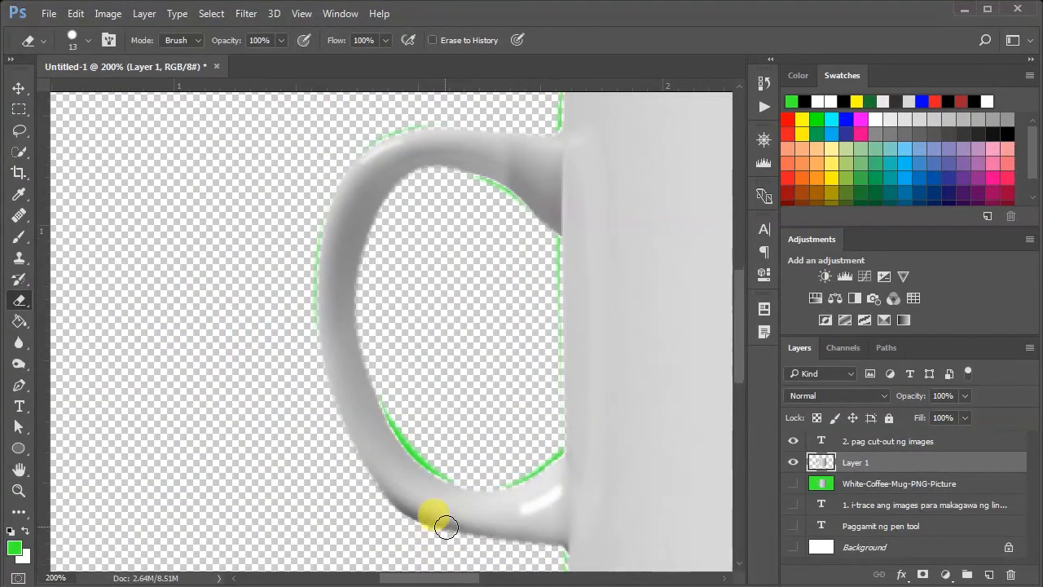
scroll(449, 463, down, 1)
key(p)
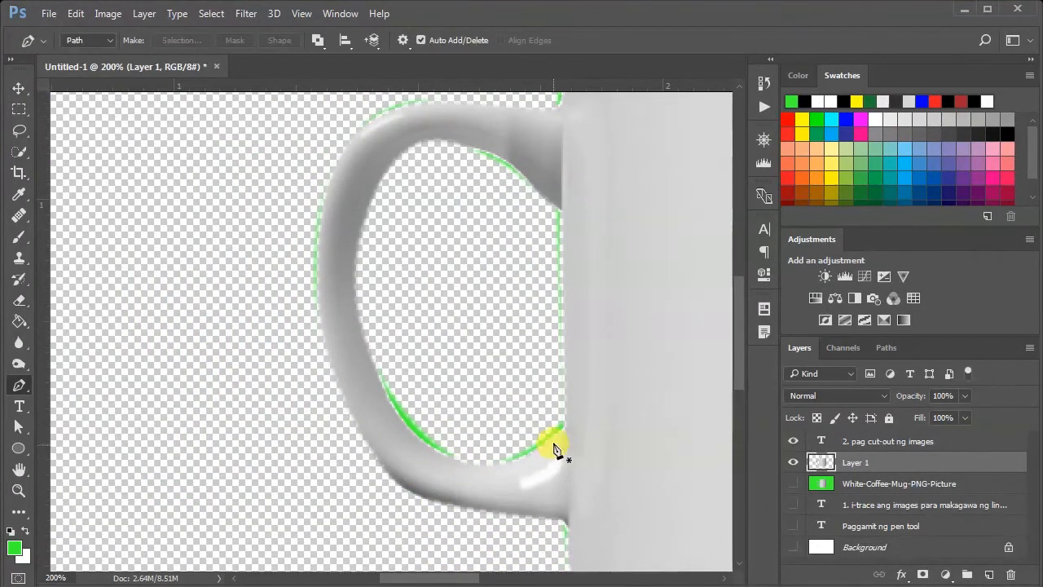
click(567, 389)
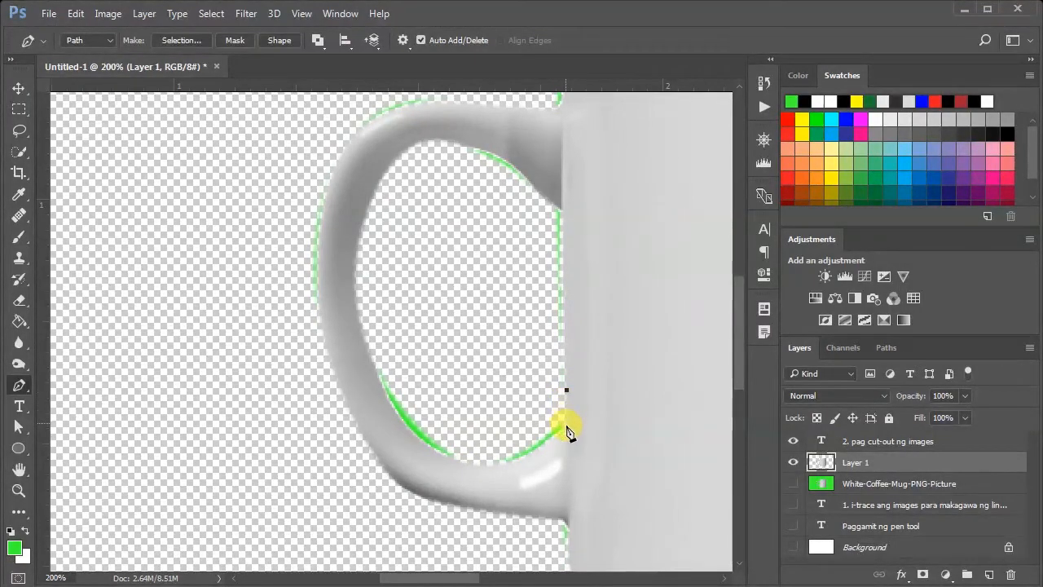
drag(514, 460, 501, 462)
drag(427, 445, 410, 432)
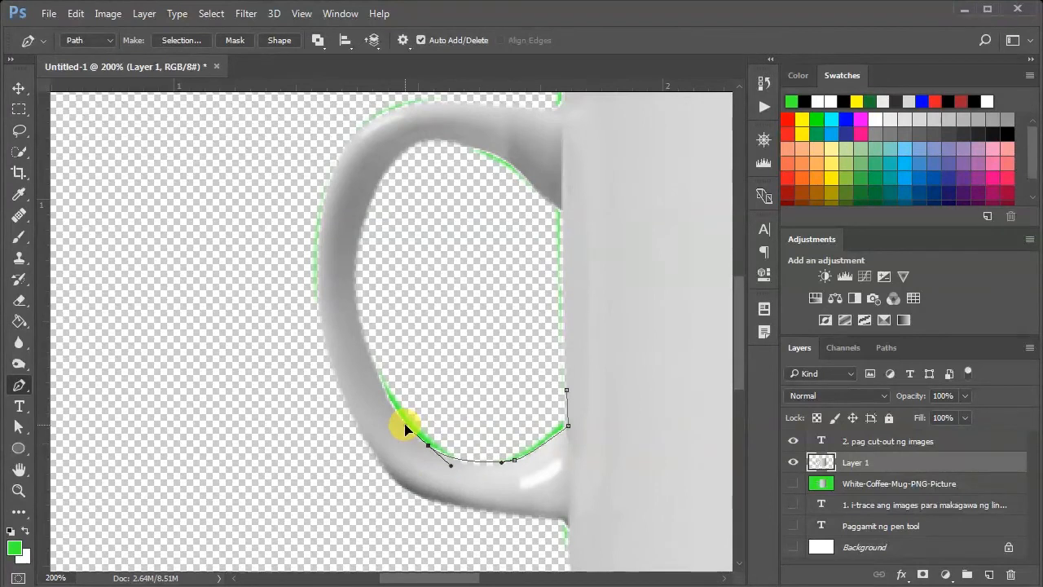
drag(373, 352, 412, 305)
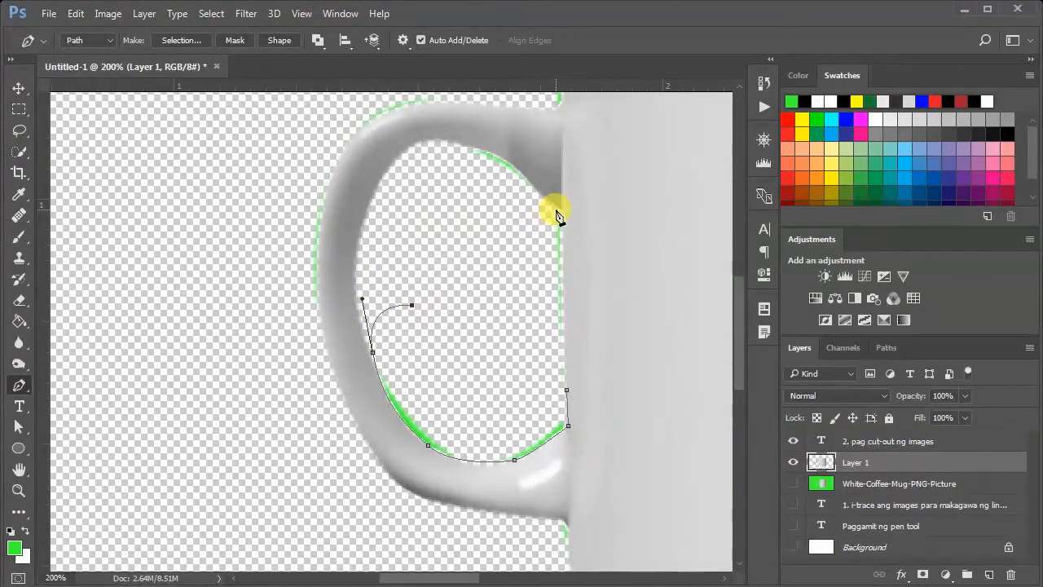
click(567, 386)
Convert the path inside the handle to a selection, delete the green fringe from Layer 1 and deselect.
right_click(494, 332)
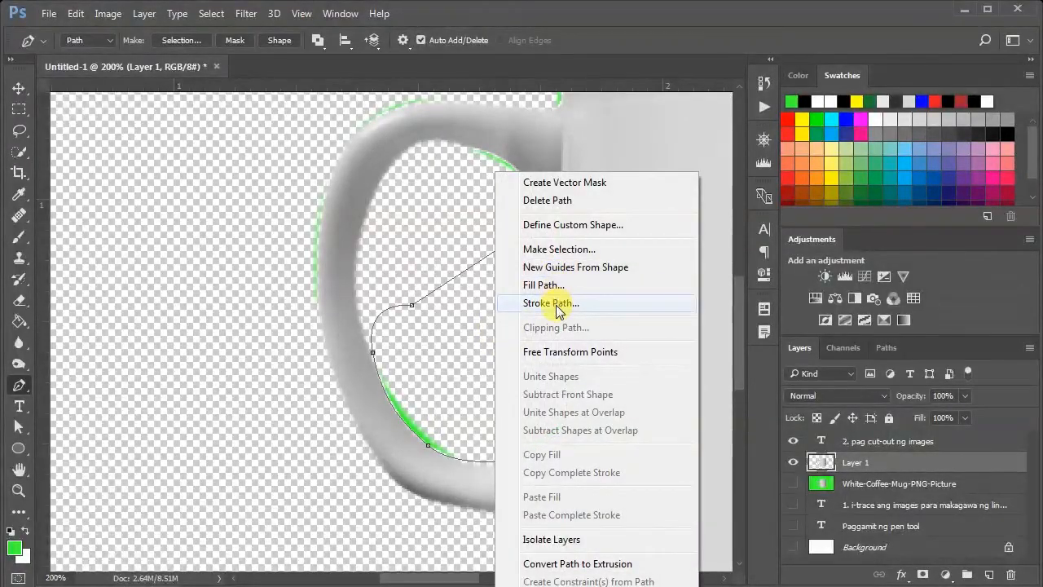
click(552, 249)
click(648, 168)
key(Delete)
key(ctrl+d)
key(ctrl+minus)
key(ctrl+minus)
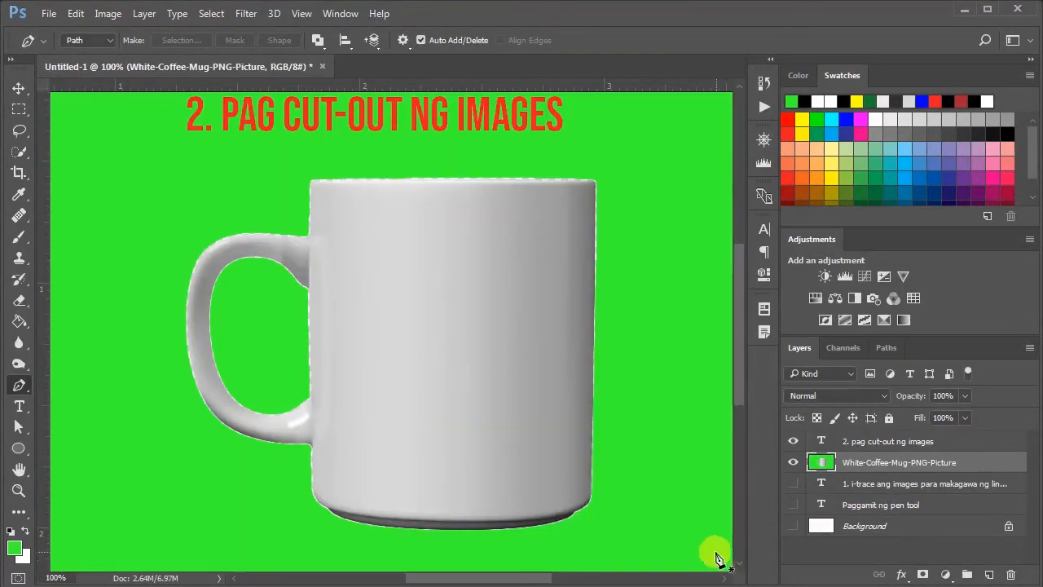
Trace a Pen path on the White-Coffee-Mug-PNG-Picture layer along the mug's base and around the outside of its handle.
click(574, 514)
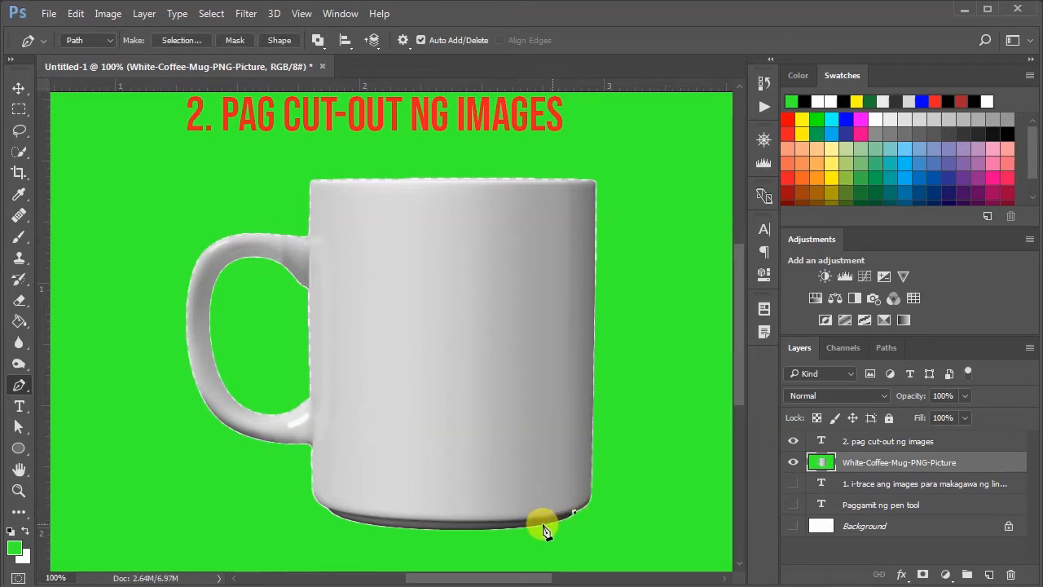
drag(472, 530, 419, 529)
click(339, 517)
click(326, 509)
click(312, 493)
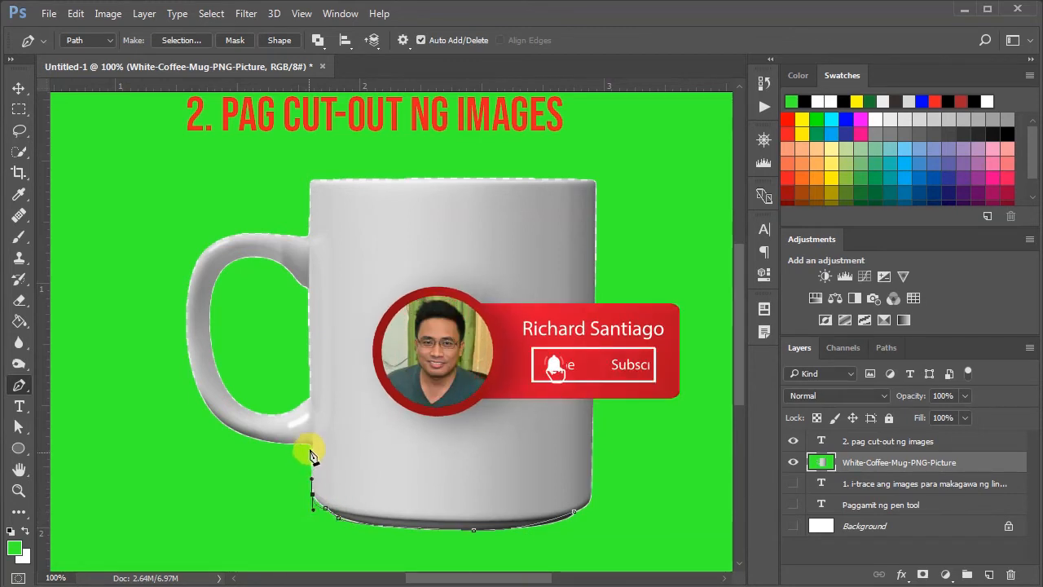
click(311, 442)
drag(206, 401, 179, 357)
drag(208, 248, 240, 229)
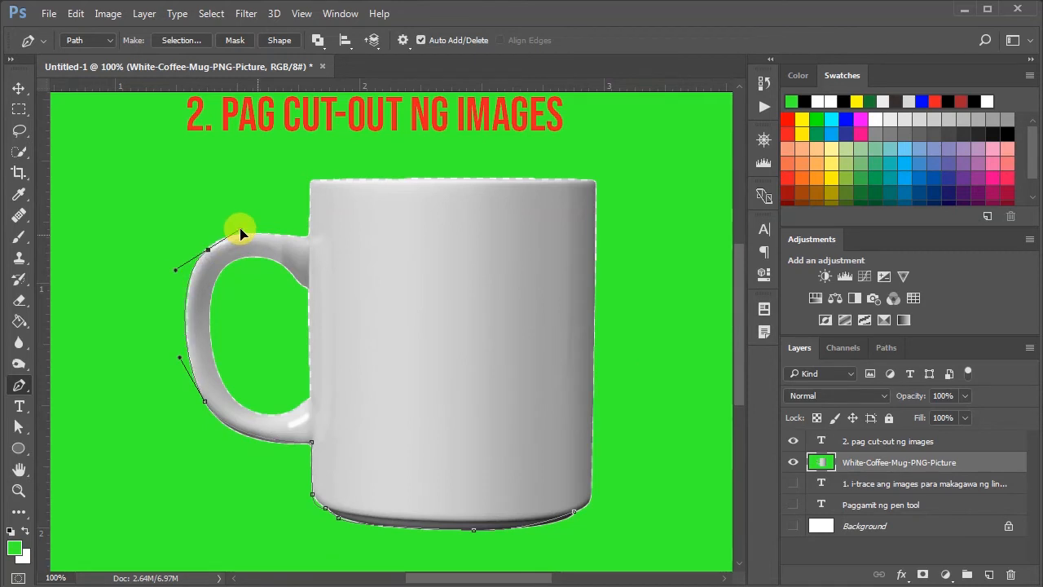
Continue the mug path across the rim and down the side opposite the handle, closing it at the base.
click(307, 238)
click(311, 180)
drag(534, 179, 566, 178)
click(595, 181)
click(592, 463)
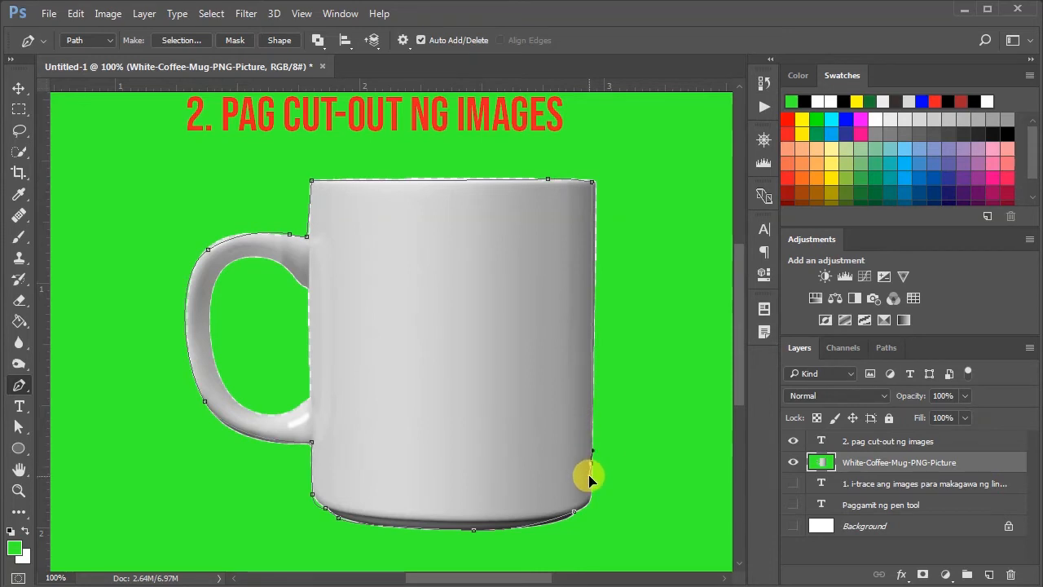
drag(592, 499, 574, 514)
Create a vector mask on the White-Coffee-Mug-PNG-Picture layer from the closed mug path.
right_click(493, 275)
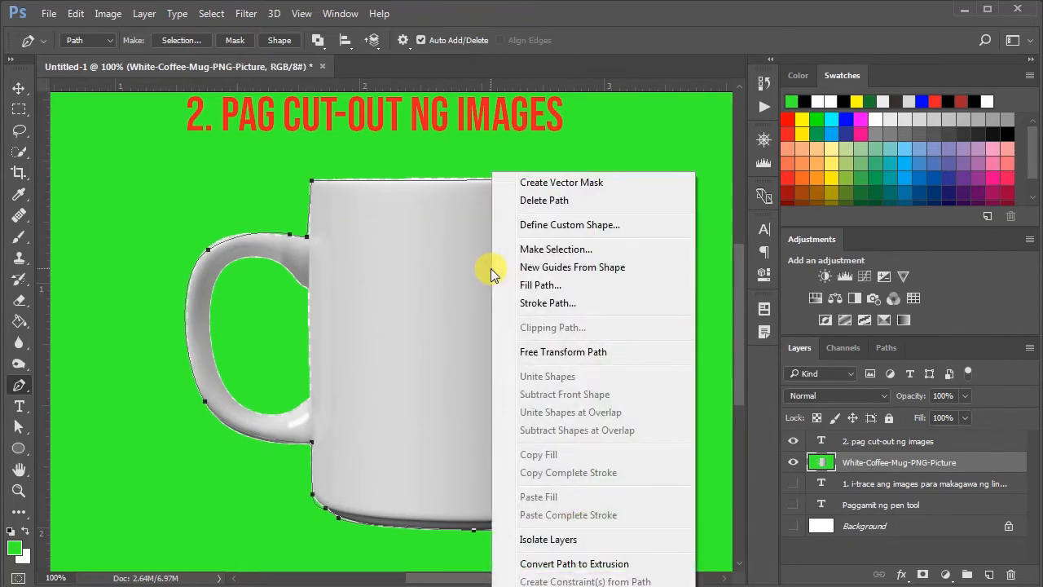
click(568, 184)
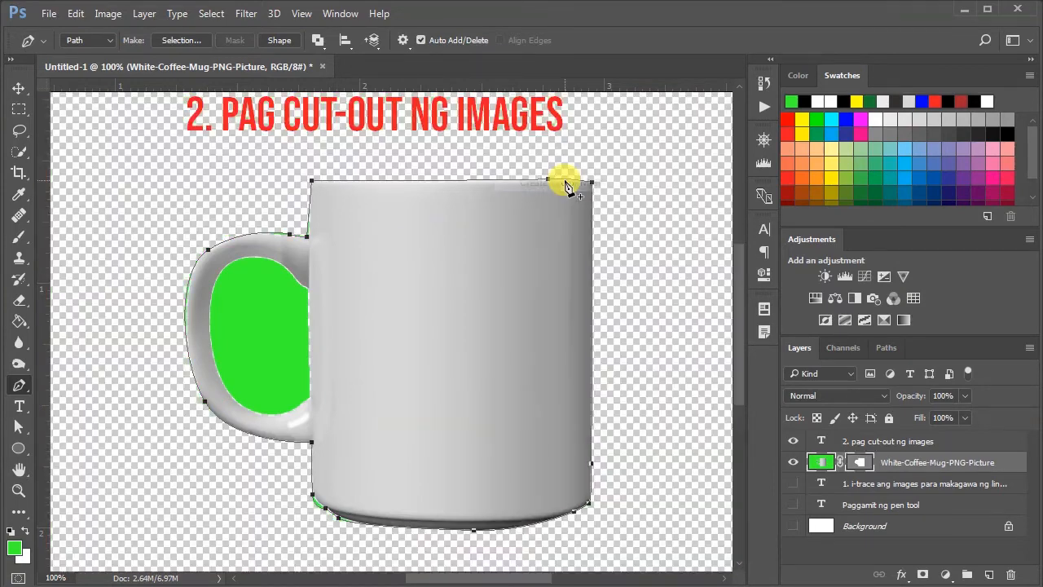
key(Escape)
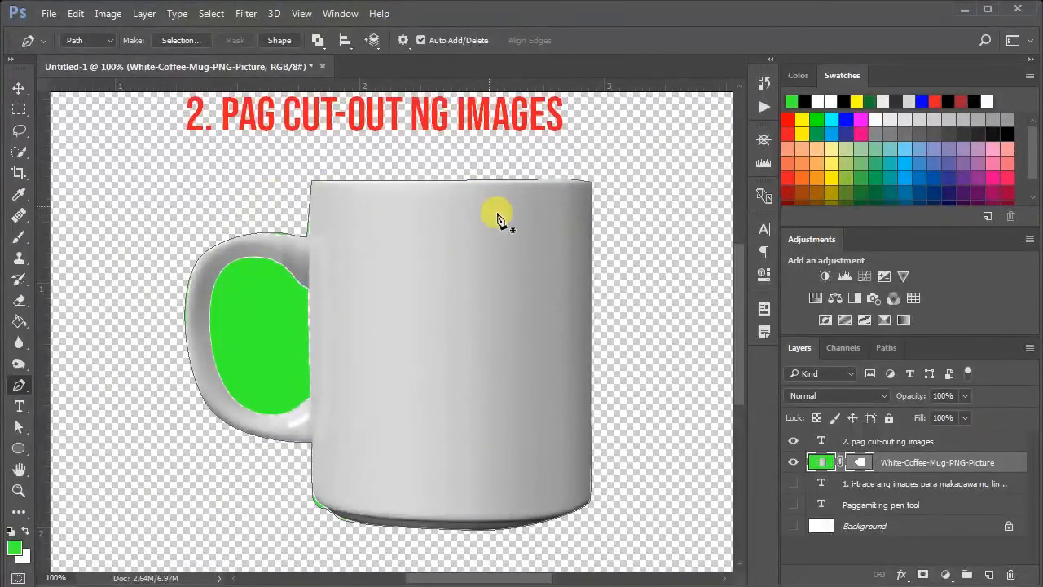
Open the properties of the mug layer's vector mask and set its feather to 4.8 px.
click(821, 464)
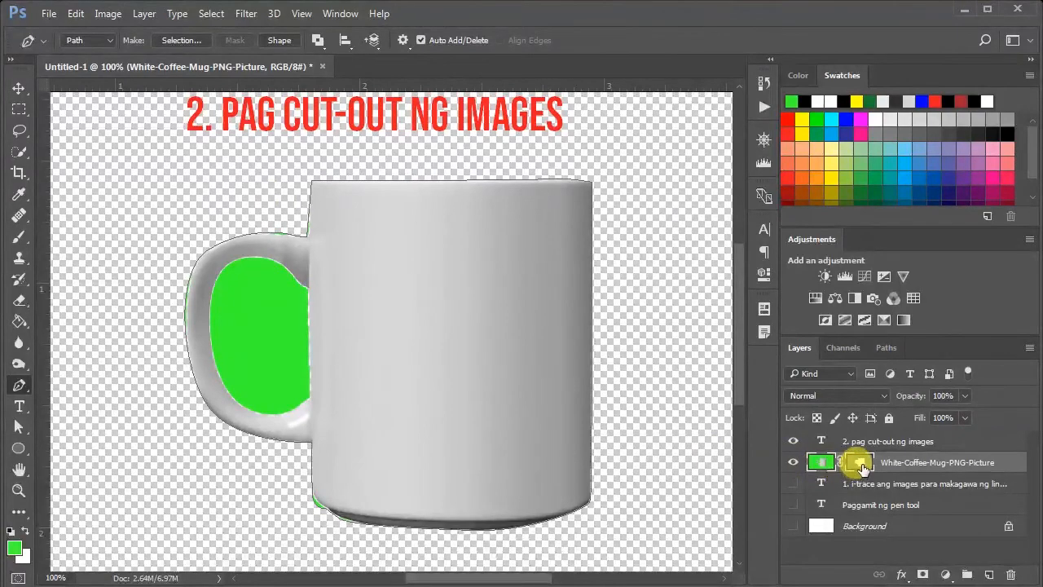
click(860, 464)
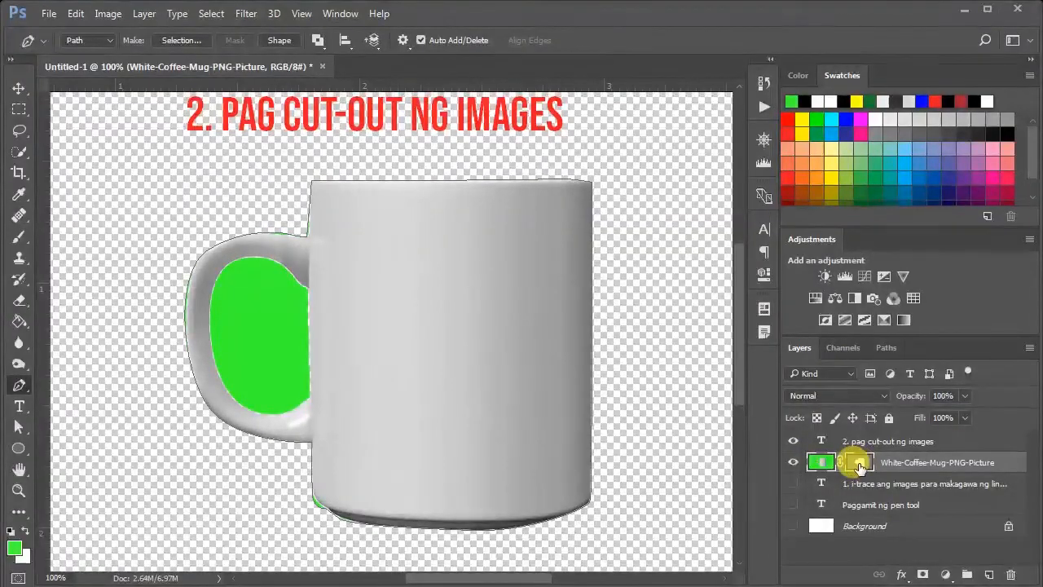
click(861, 464)
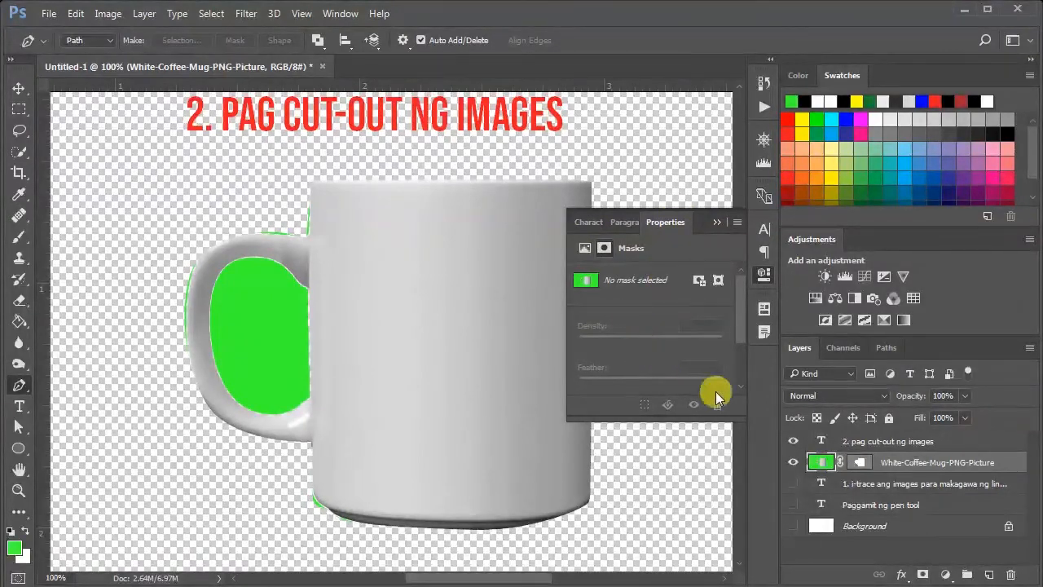
click(862, 463)
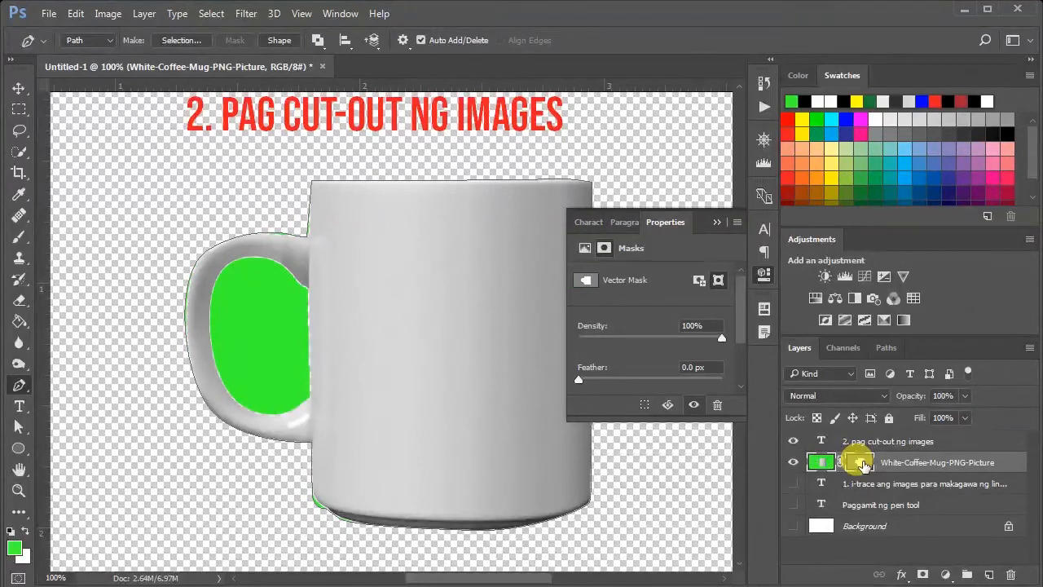
drag(578, 381, 615, 380)
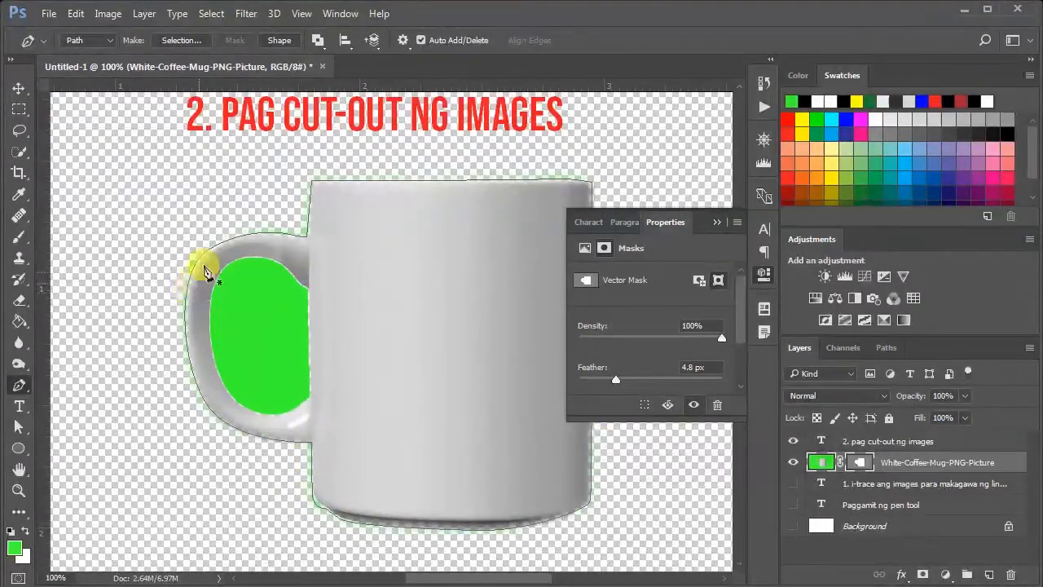
Try the vector mask at 81% density with the feather back at 0 px, and undo the density change.
drag(721, 338, 694, 338)
drag(617, 380, 577, 382)
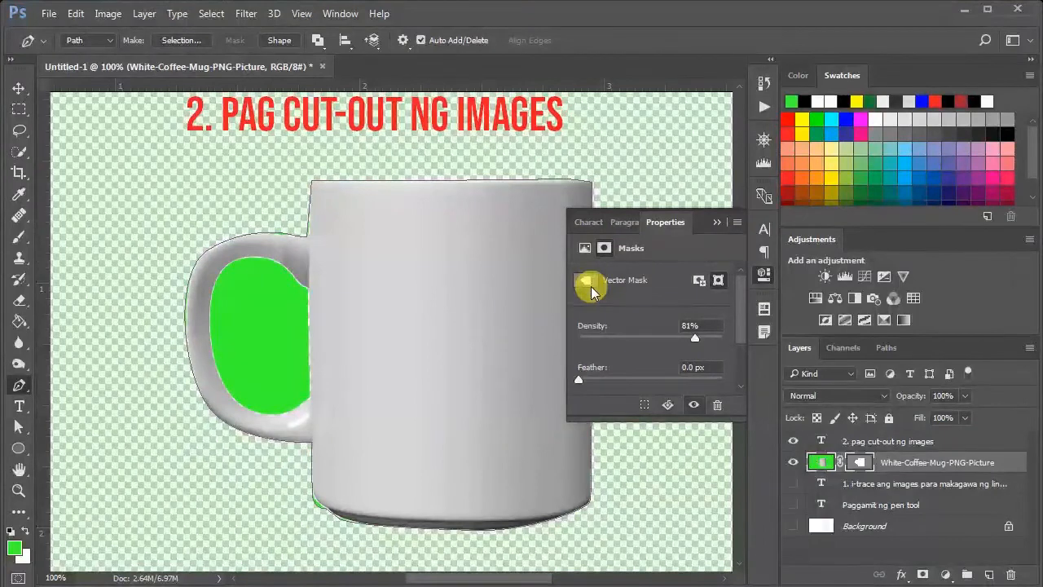
key(ctrl+z)
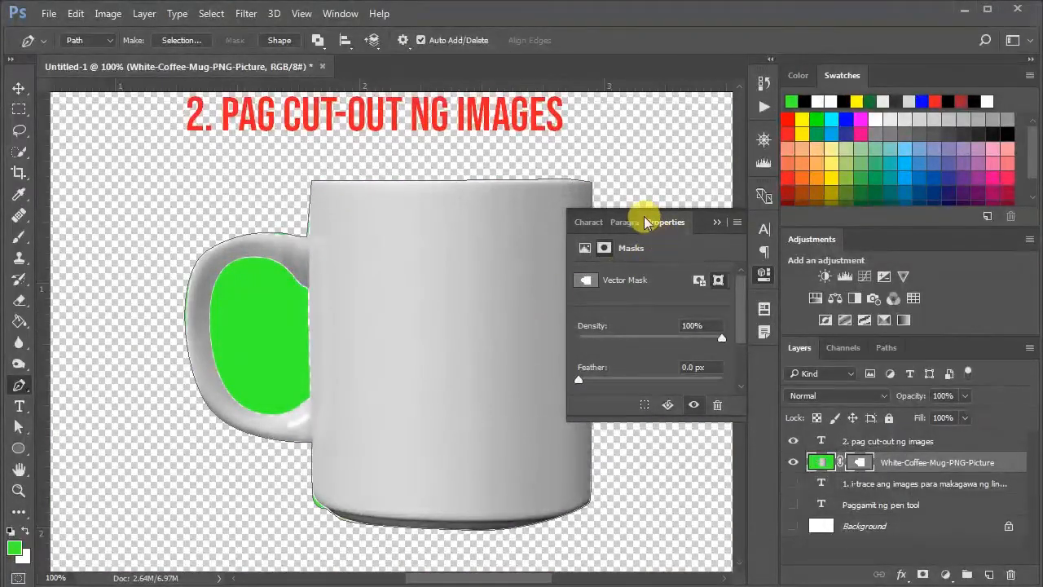
click(341, 14)
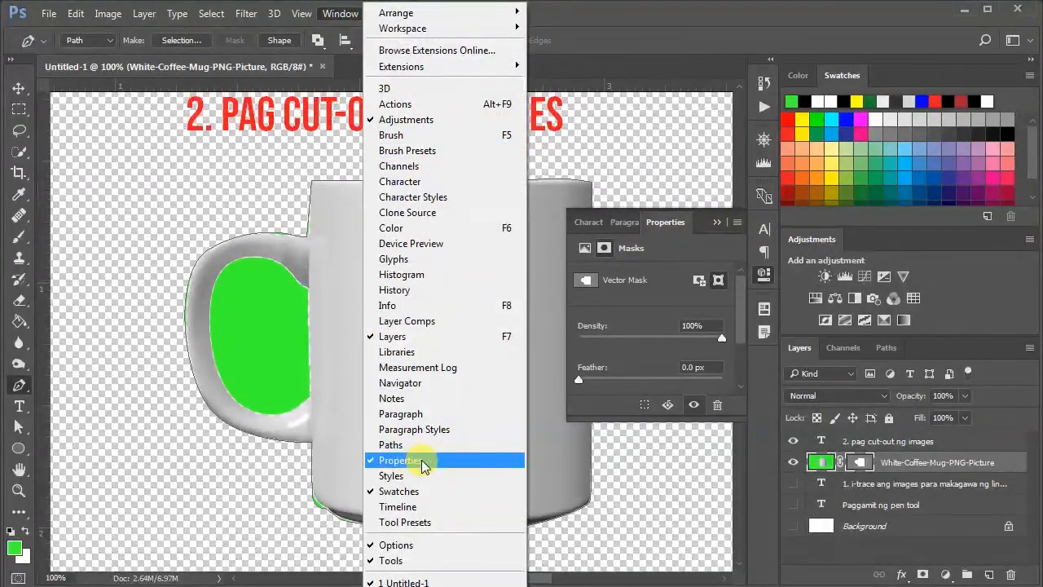
click(192, 238)
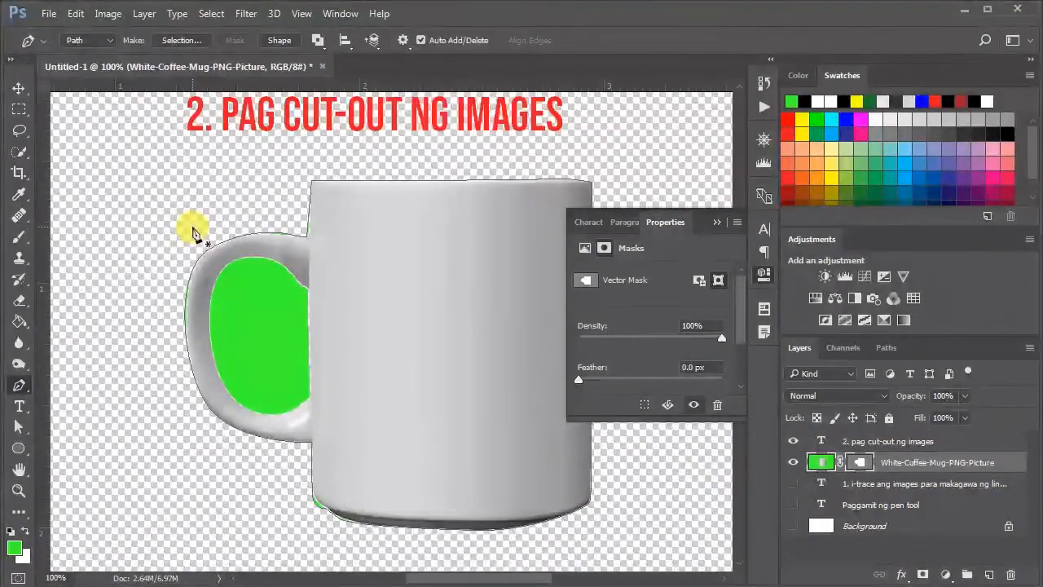
click(192, 224)
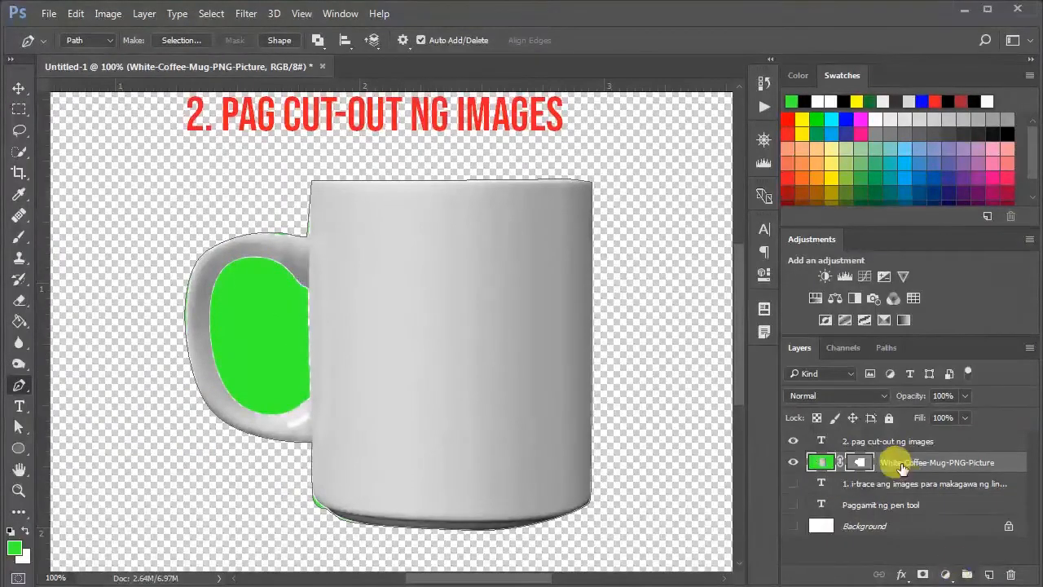
Add a new layer below the White-Coffee-Mug-PNG-Picture layer and fill it with an orange-red foreground color using the Paint Bucket.
click(897, 484)
click(987, 574)
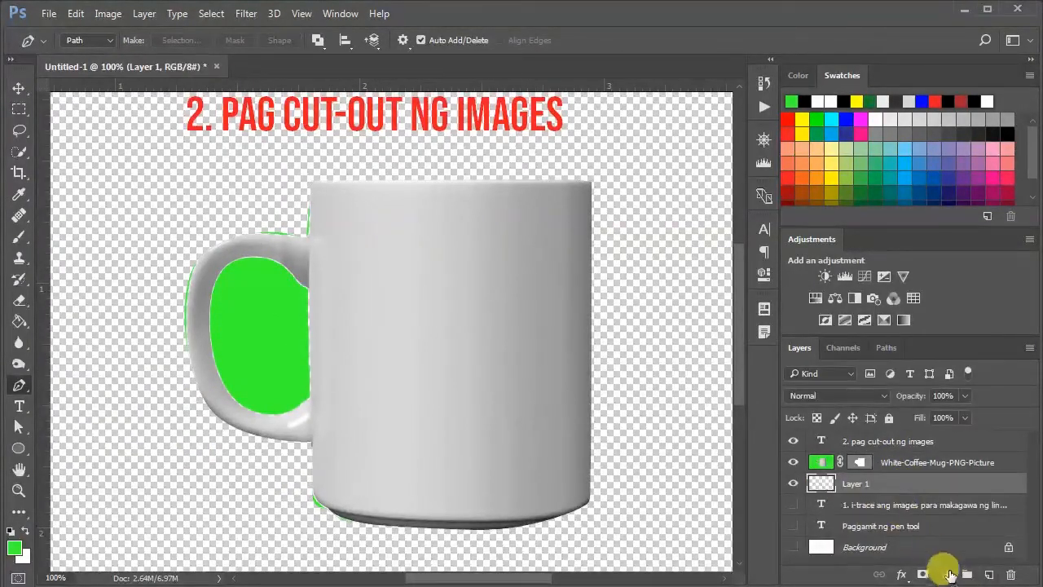
click(15, 551)
mouse_move(607, 342)
mouse_down()
mouse_move(584, 339)
mouse_move(595, 349)
mouse_up()
click(924, 306)
click(18, 321)
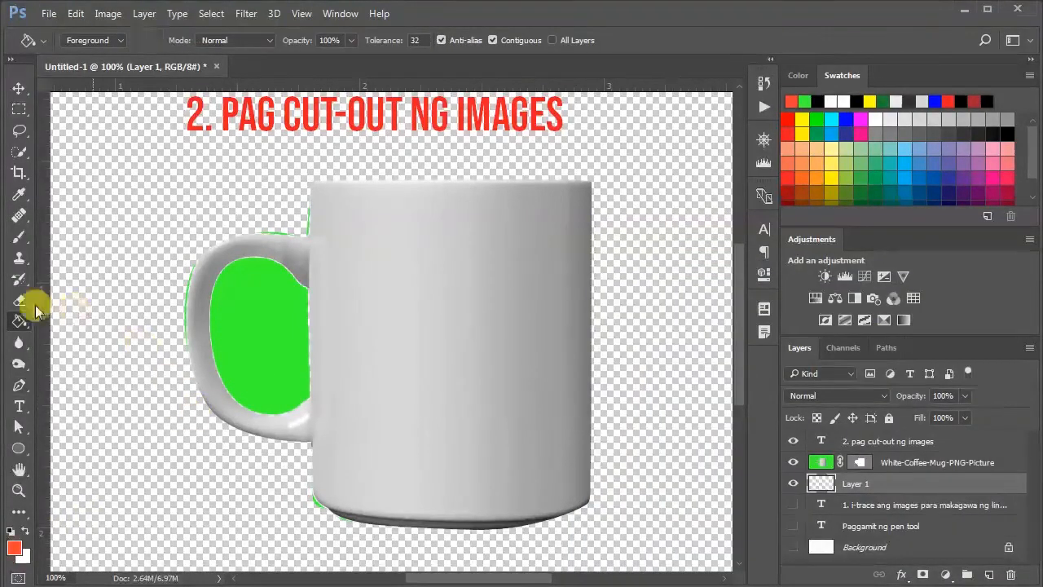
click(120, 309)
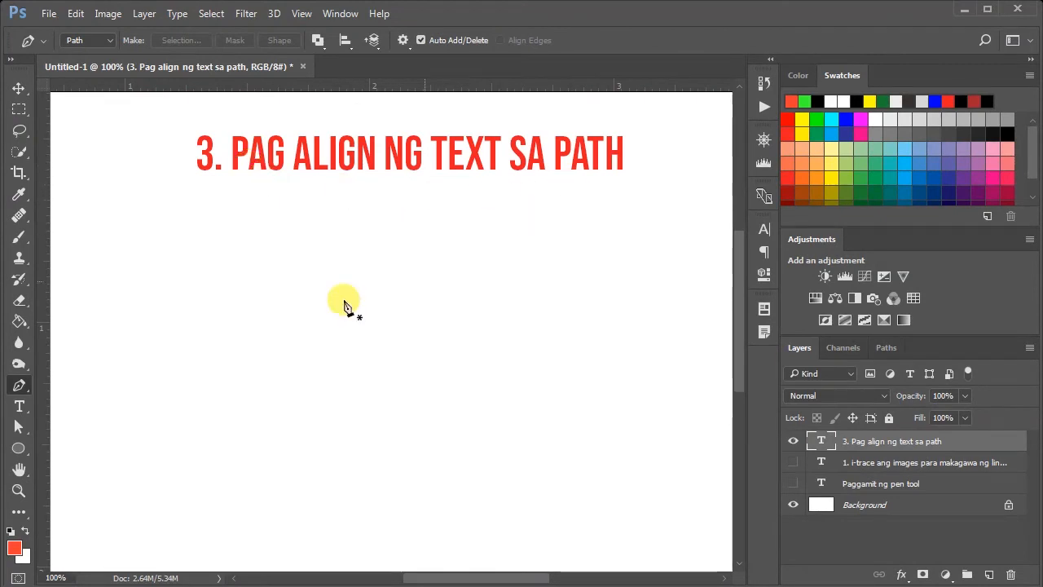
Draw a circular selection below the "3. Pag align ng text sa path" heading with the Elliptical Marquee.
right_click(19, 112)
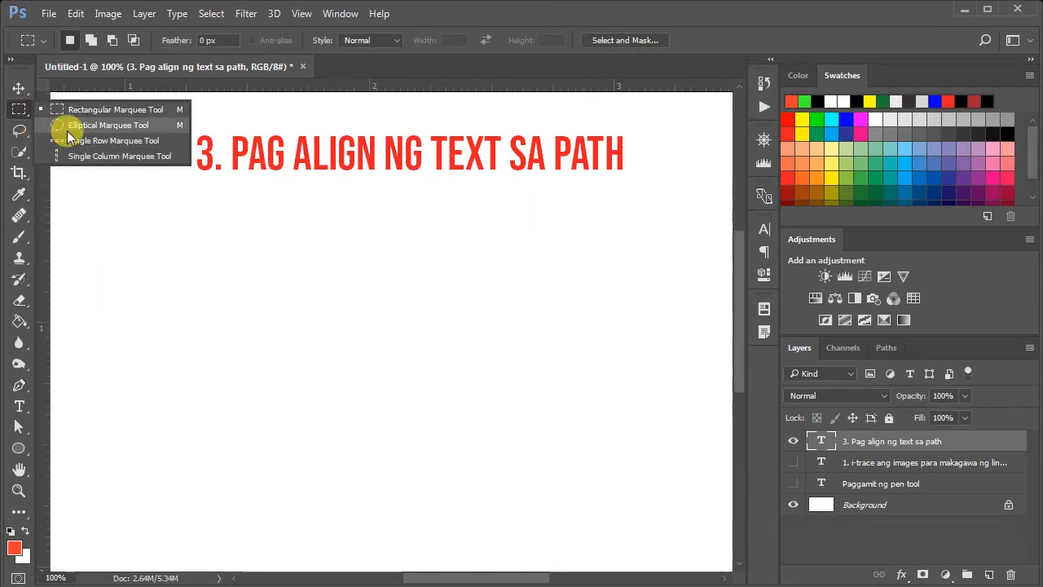
click(60, 128)
drag(269, 250, 547, 480)
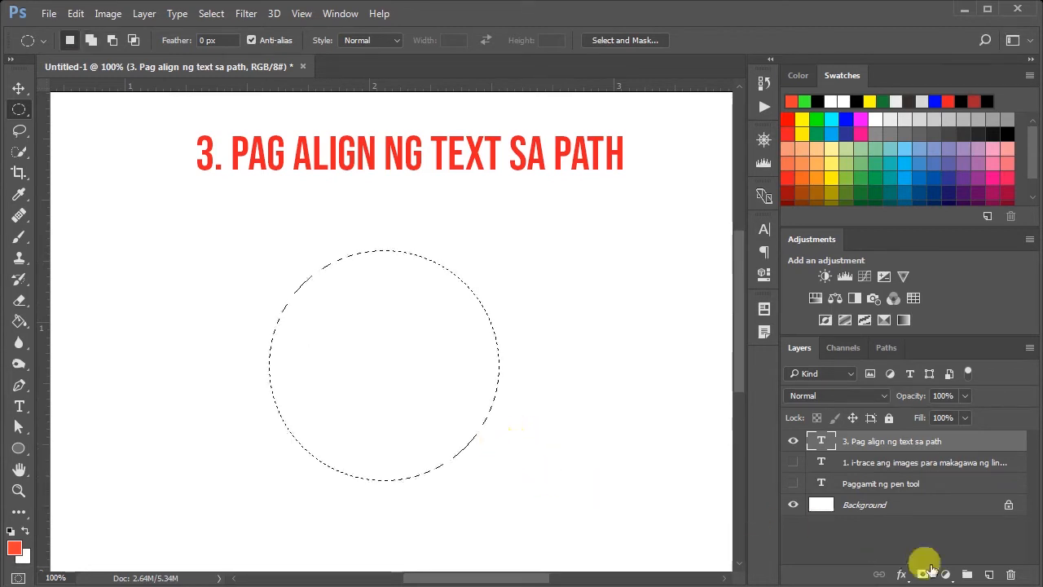
Fill the circular selection with the orange-red foreground color on a new layer and deselect it.
click(989, 575)
key(g)
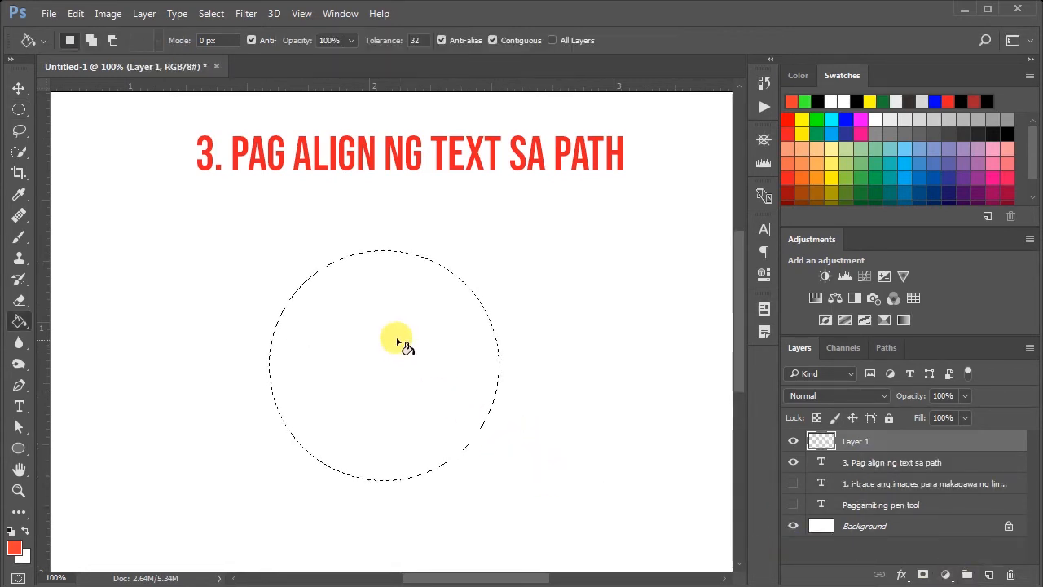
click(394, 359)
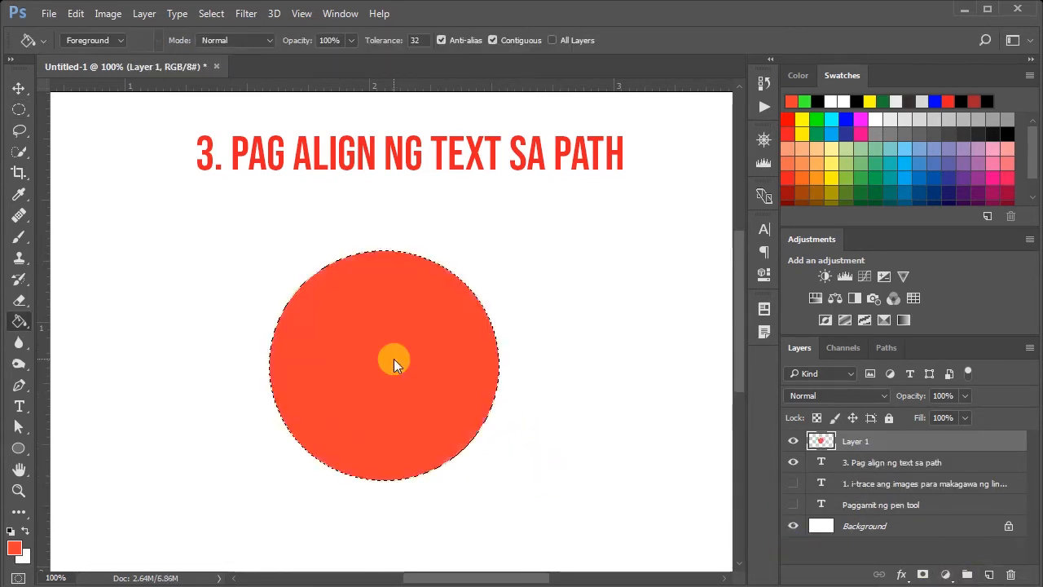
click(19, 87)
drag(161, 212, 166, 215)
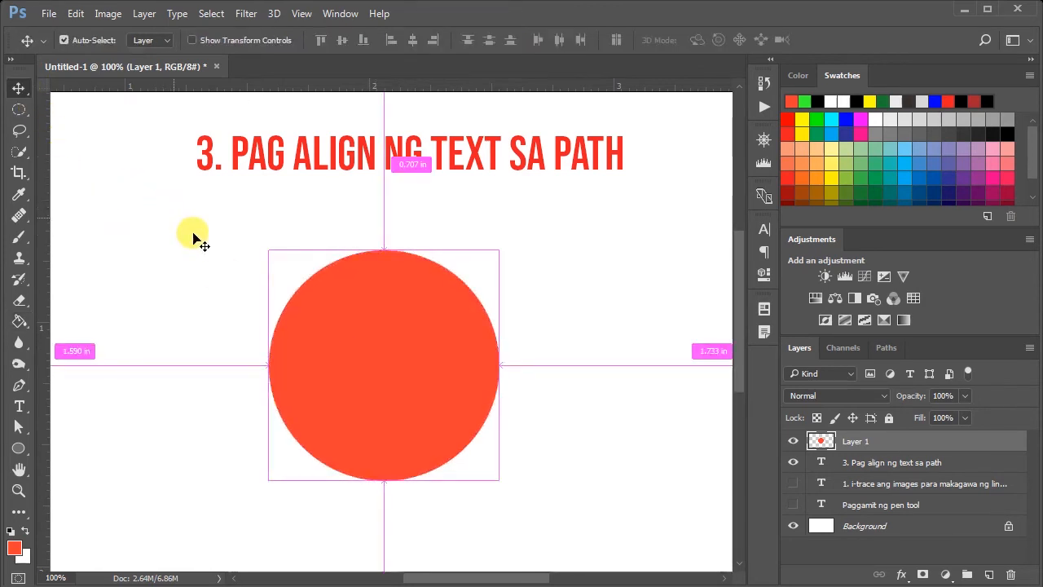
key(ctrl+d)
scroll(181, 356, down, 2)
scroll(181, 356, up, 1)
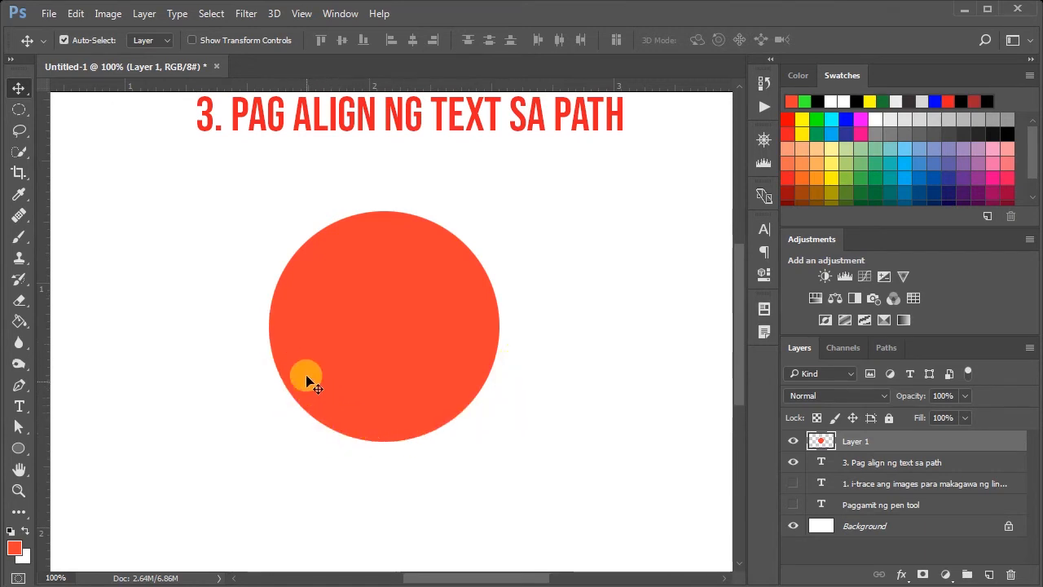
Draw an open curved path with the Pen tool just outside the lower edge of the orange-red circle.
click(19, 386)
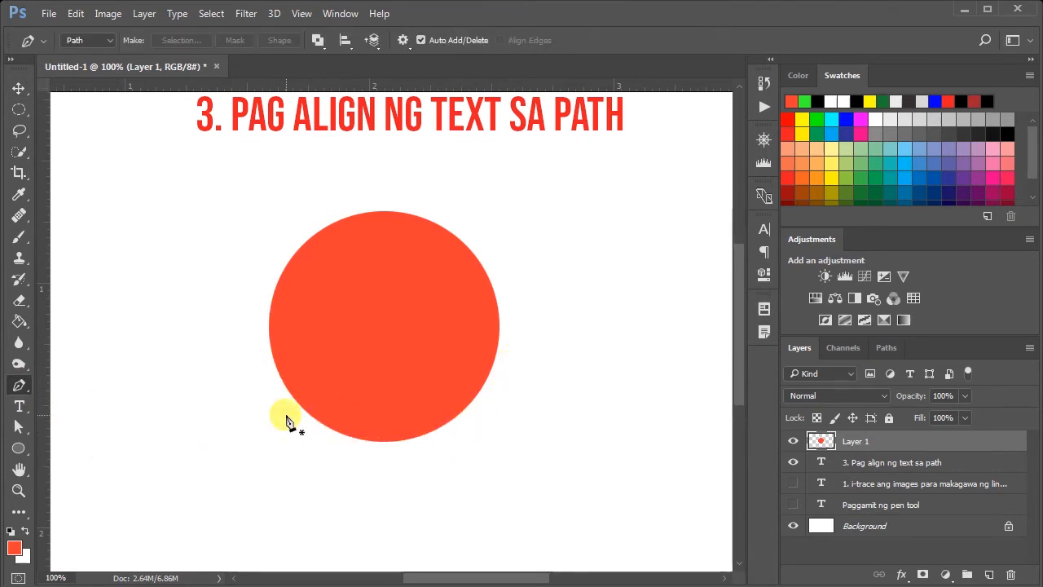
click(280, 390)
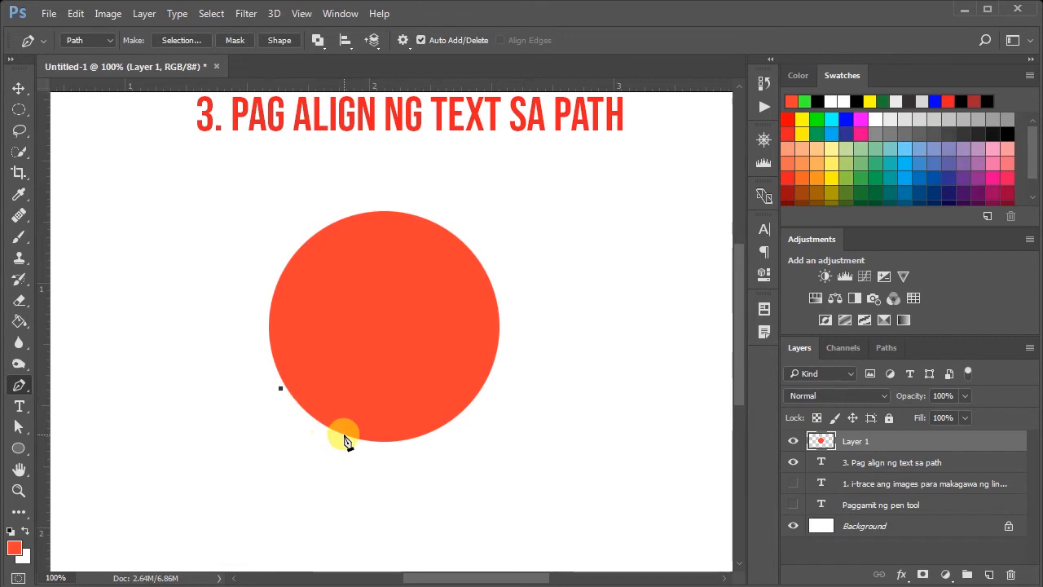
key(ctrl+plus)
scroll(340, 443, down, 2)
drag(513, 473, 719, 347)
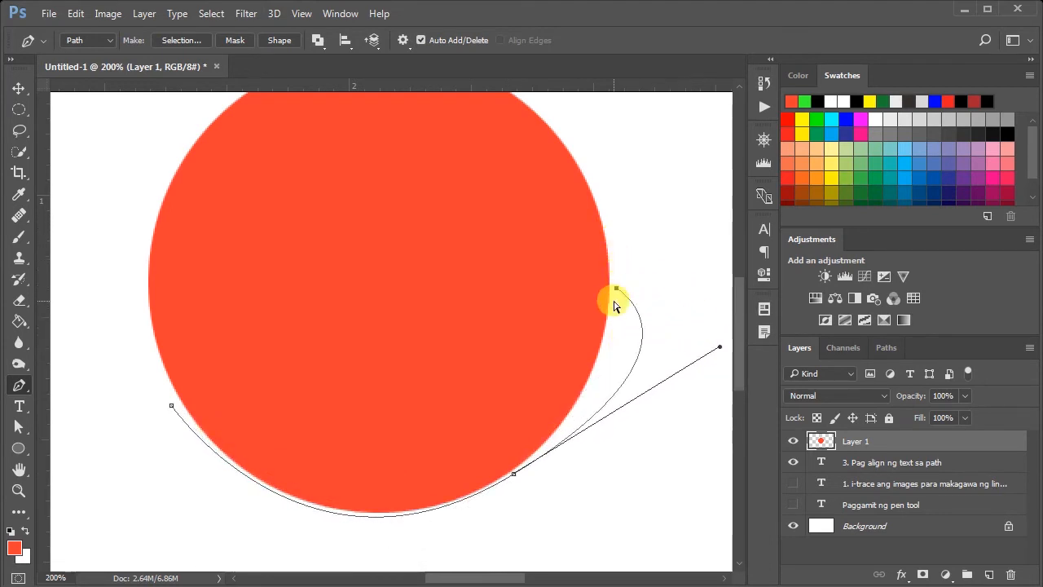
key(ctrl+z)
drag(350, 518, 455, 515)
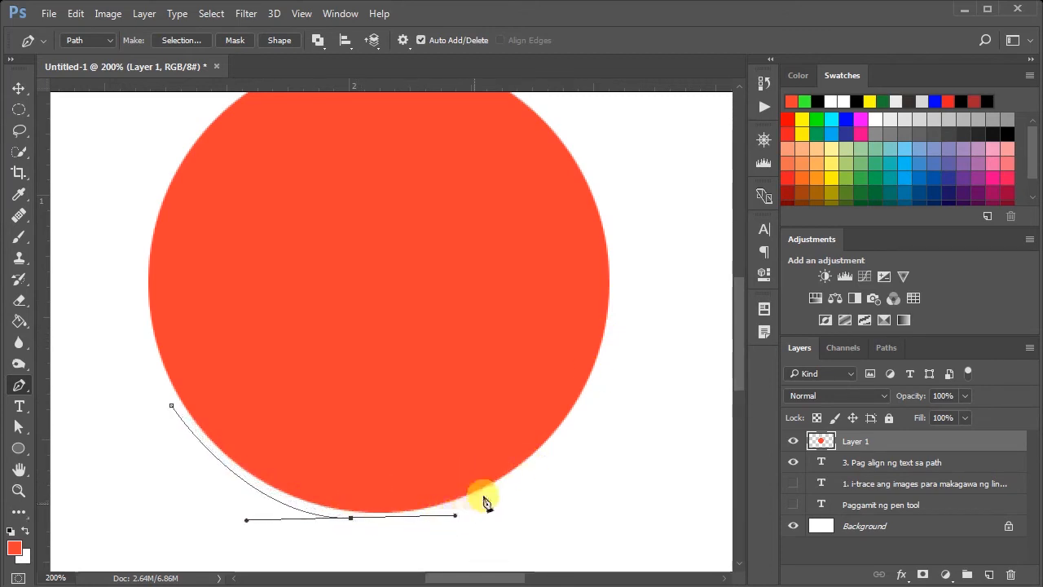
drag(569, 429, 612, 371)
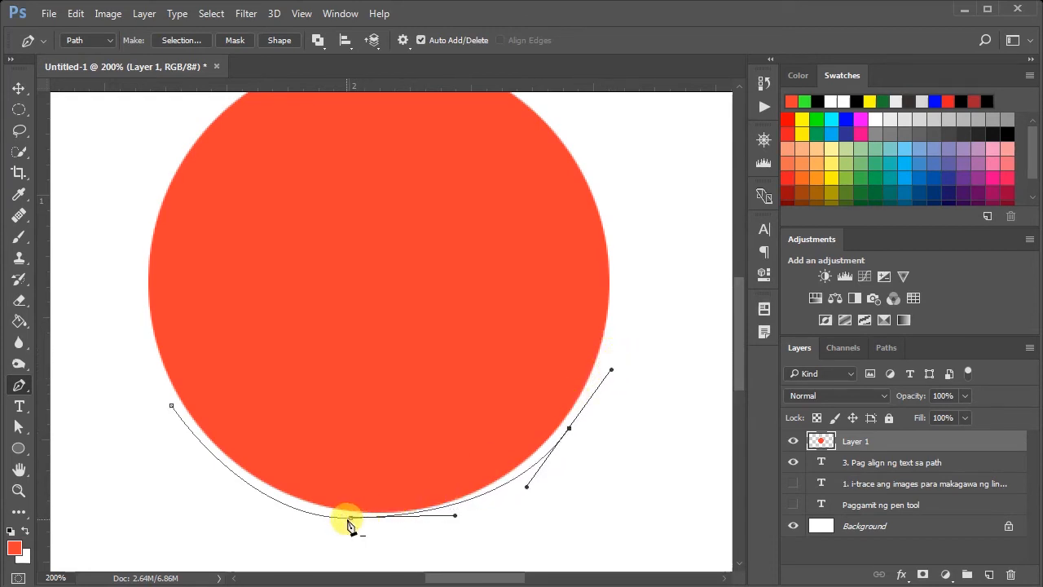
Adjust the curved path's anchor points and direction handles so it follows the circle's lower edge more evenly.
click(18, 427)
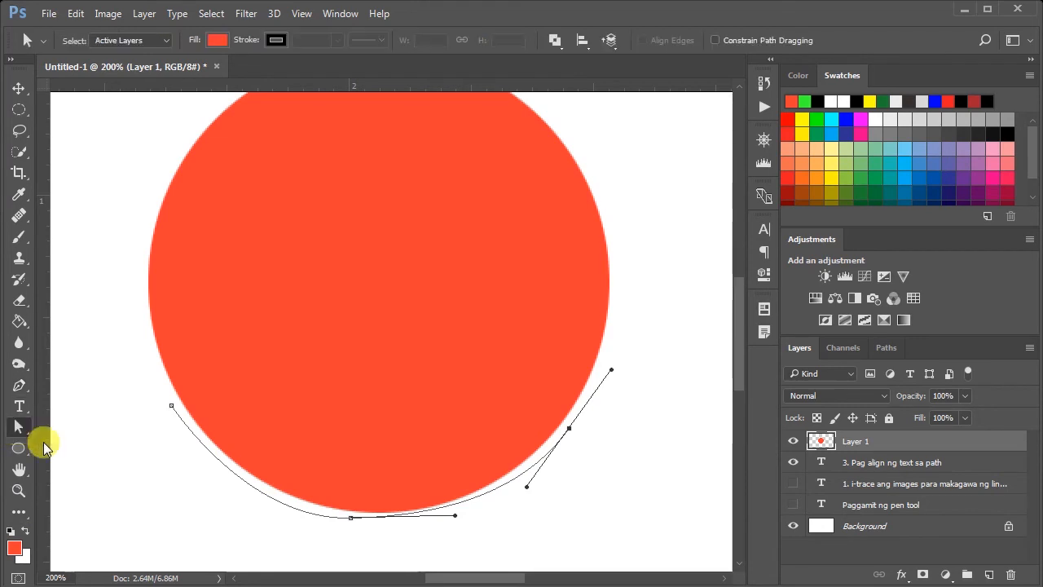
mouse_move(351, 518)
mouse_down()
mouse_move(372, 520)
mouse_move(361, 529)
mouse_up()
click(171, 407)
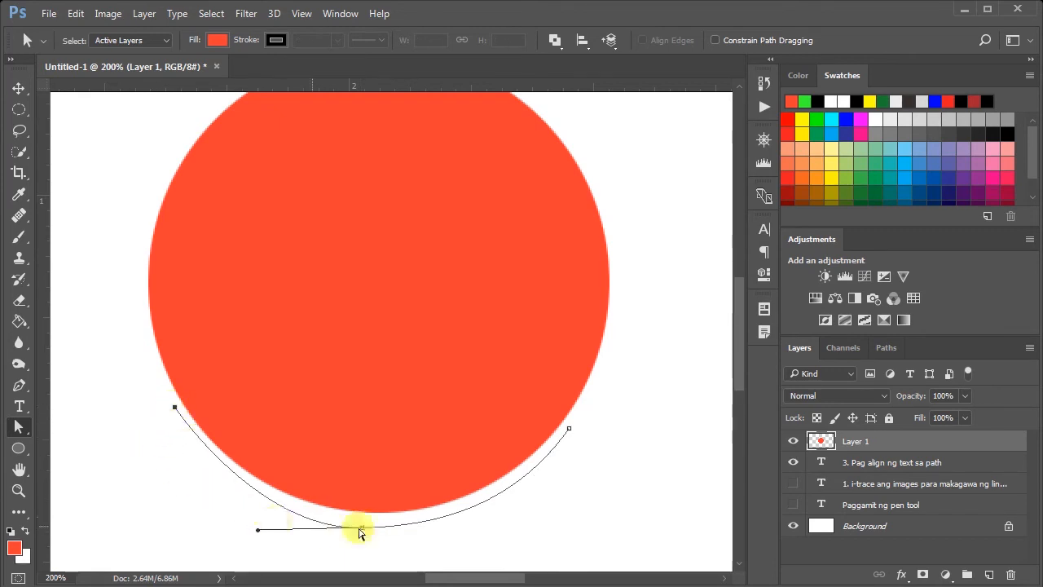
drag(569, 428, 579, 416)
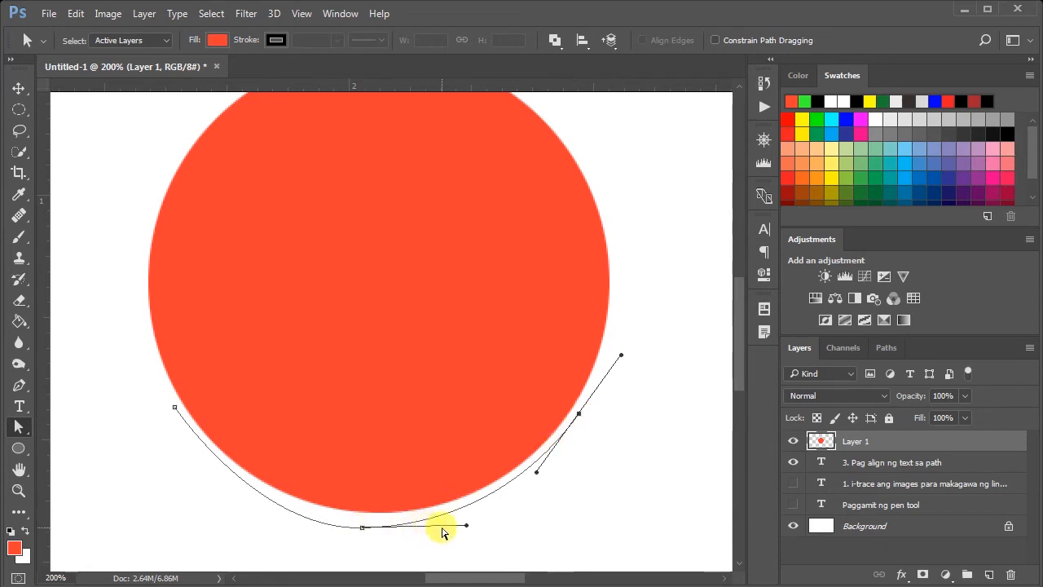
drag(467, 528, 466, 531)
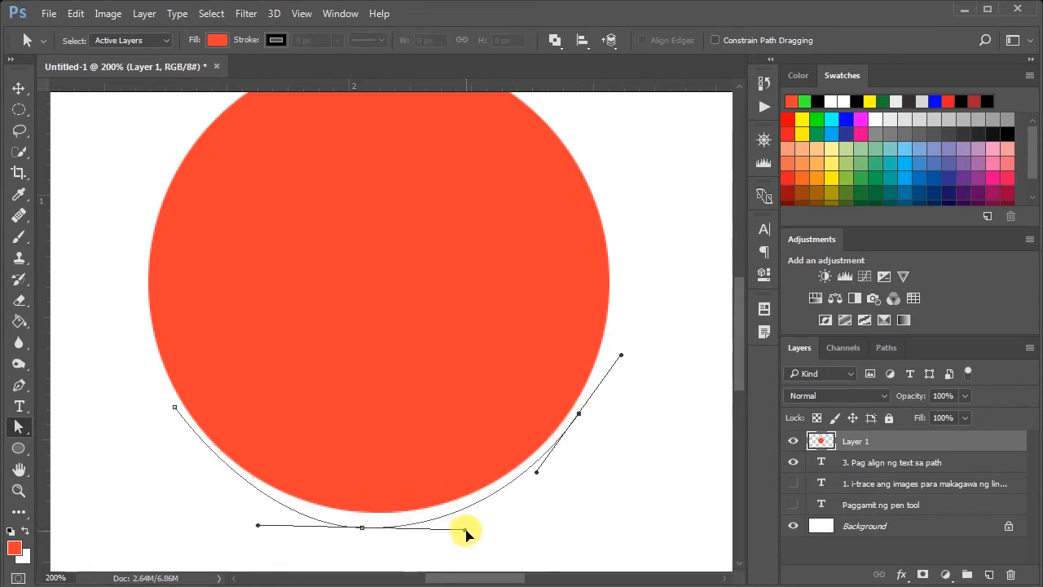
drag(361, 527, 365, 519)
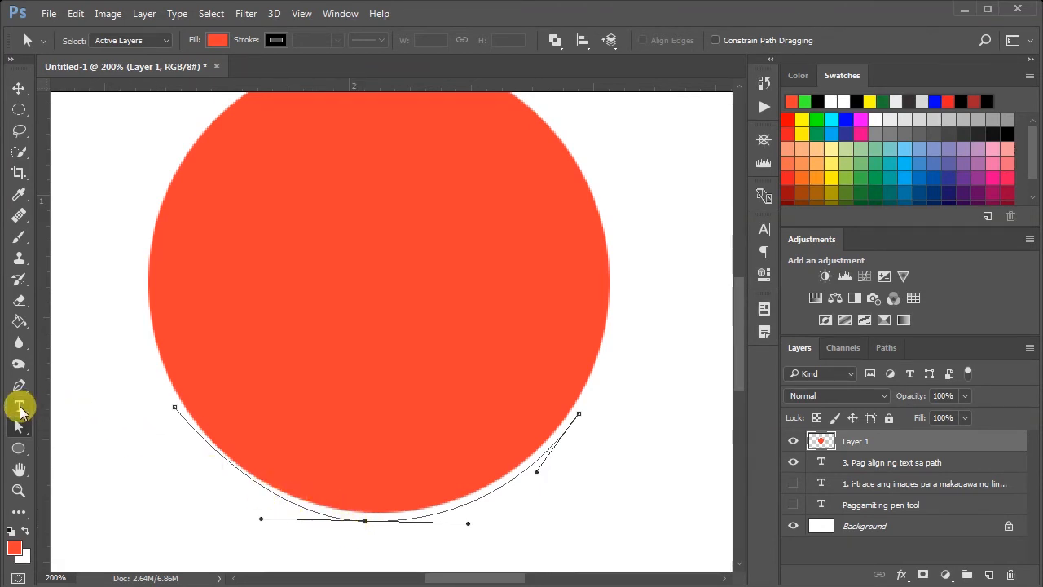
Add the text "SINCE 2020" along the curved path, starting near its lowest point.
click(20, 407)
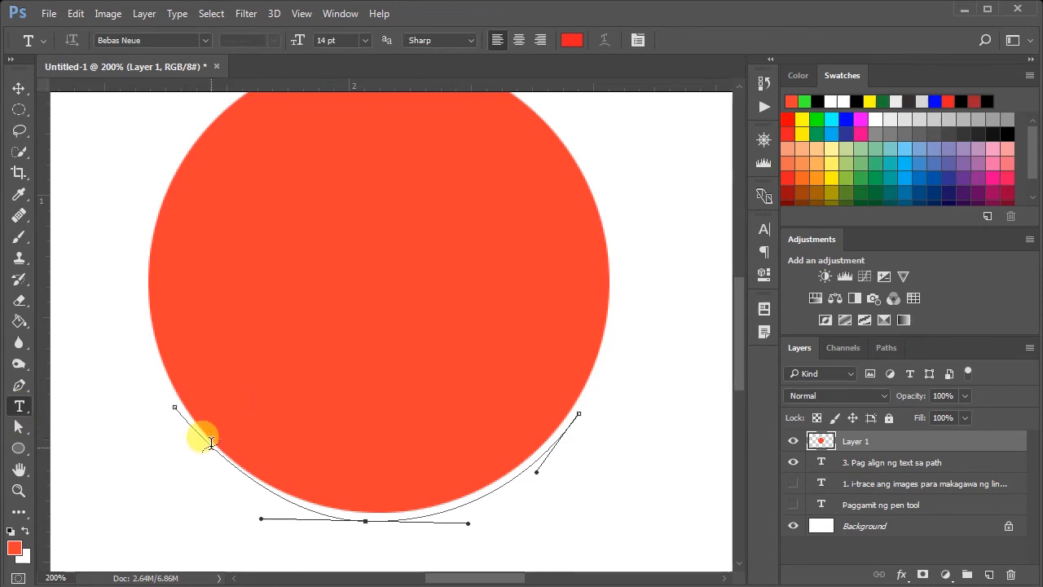
click(341, 516)
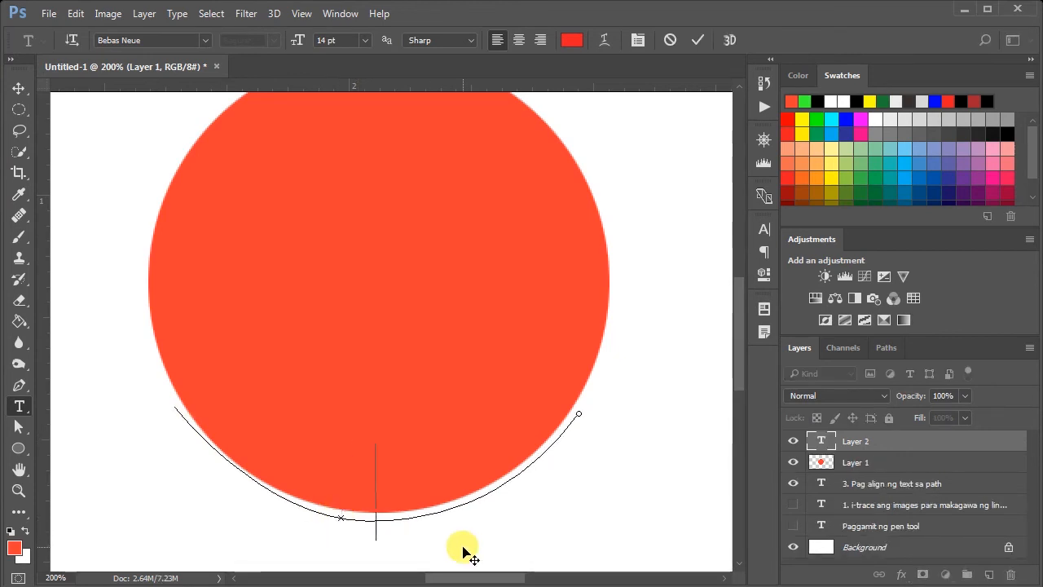
text(SINCE)
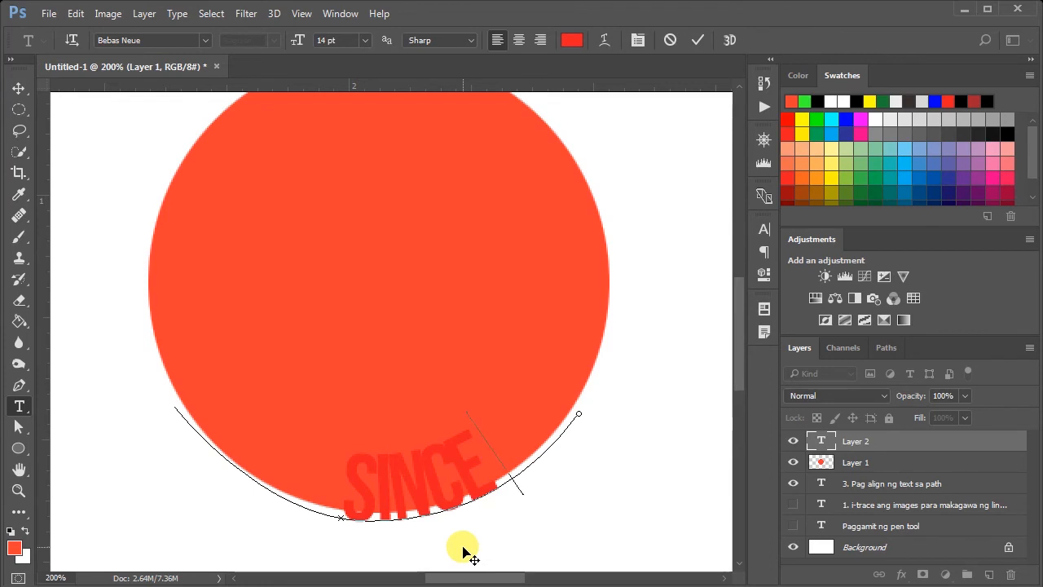
text( 2016)
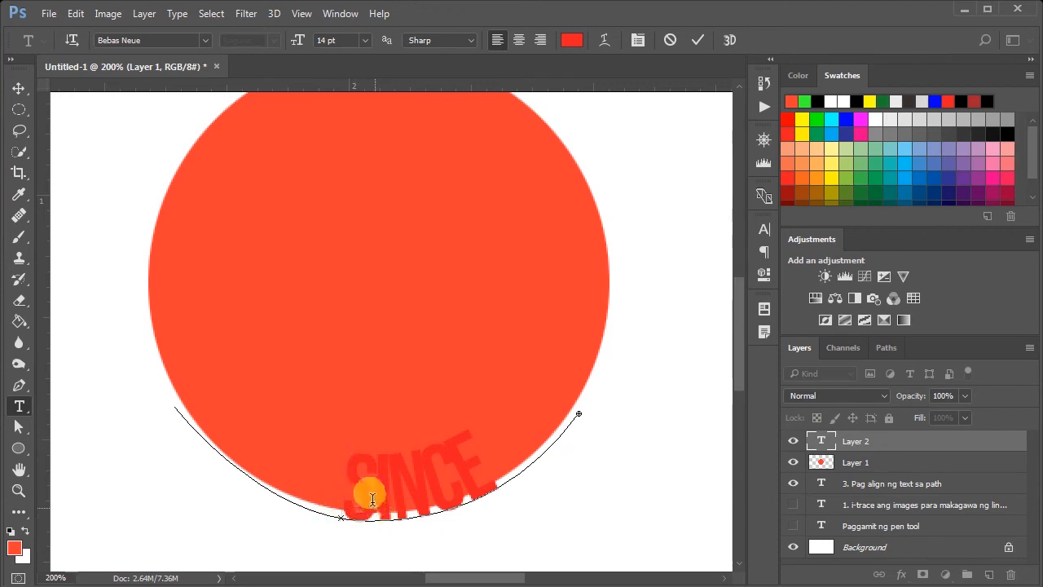
Set the path text's color to black (000000) and its font size to 9 pt.
key(ctrl+a)
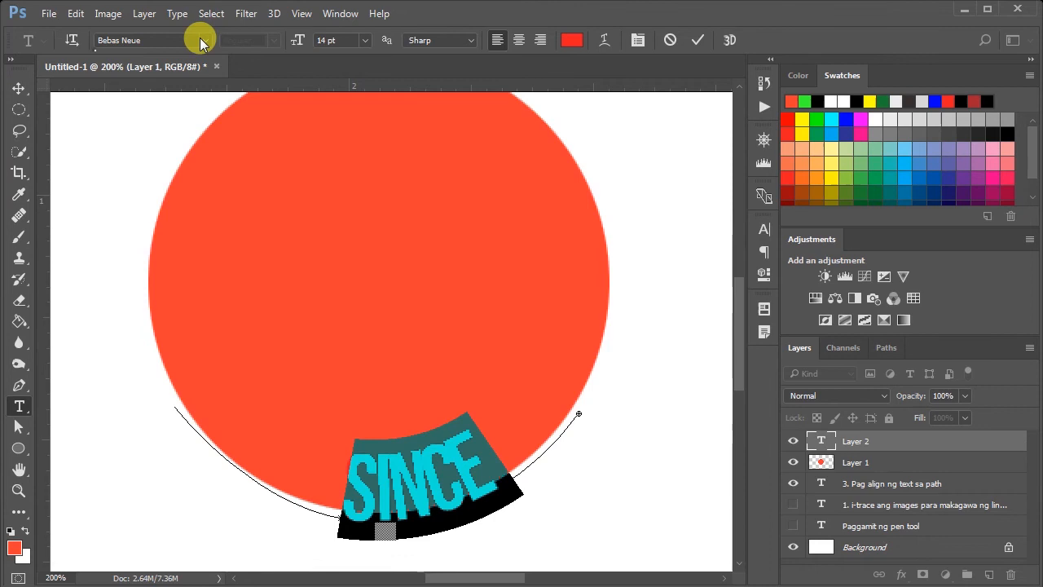
click(573, 41)
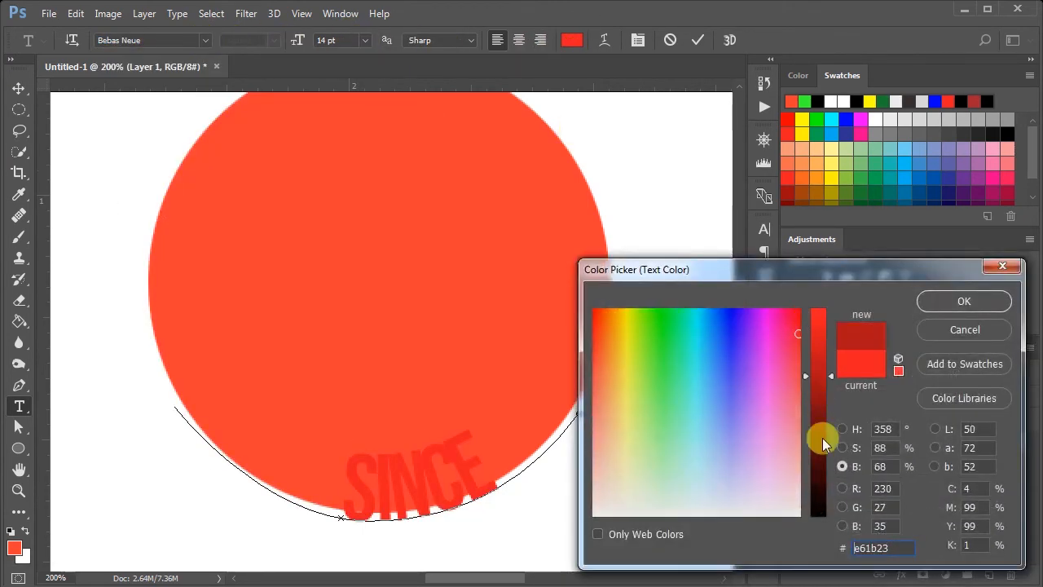
drag(817, 391, 818, 517)
drag(710, 435, 595, 515)
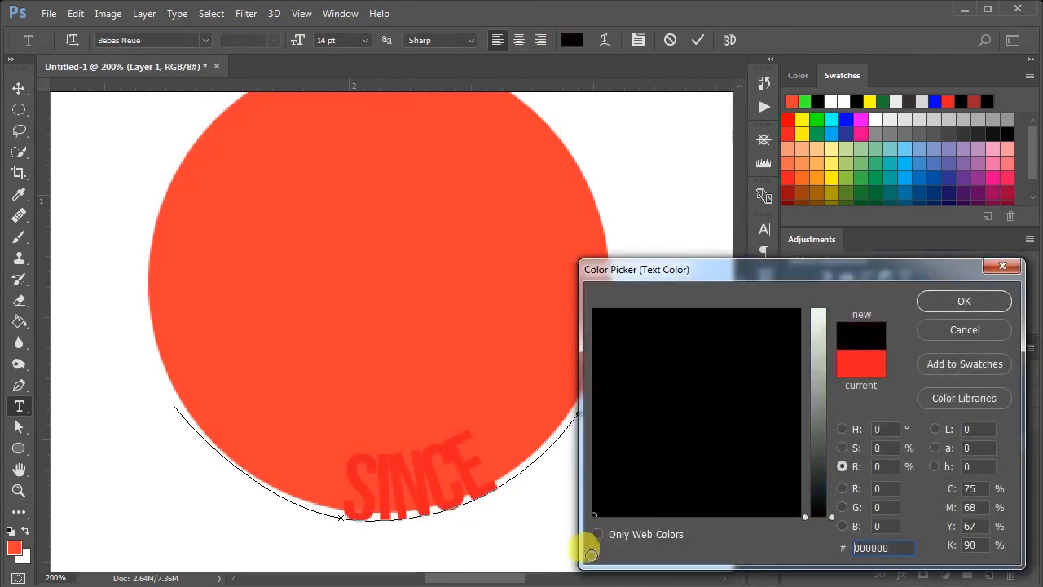
click(964, 303)
click(366, 41)
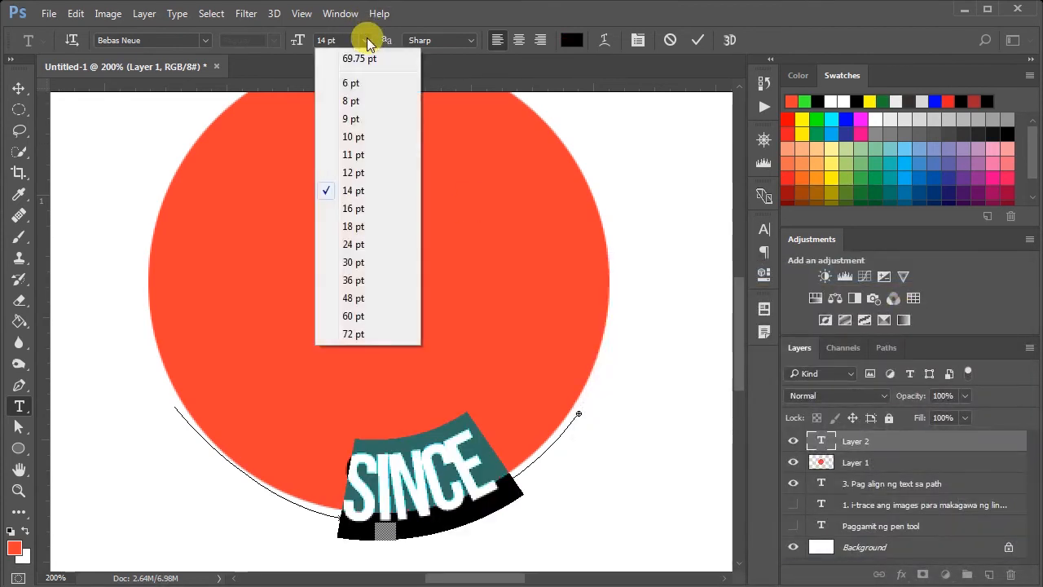
click(357, 120)
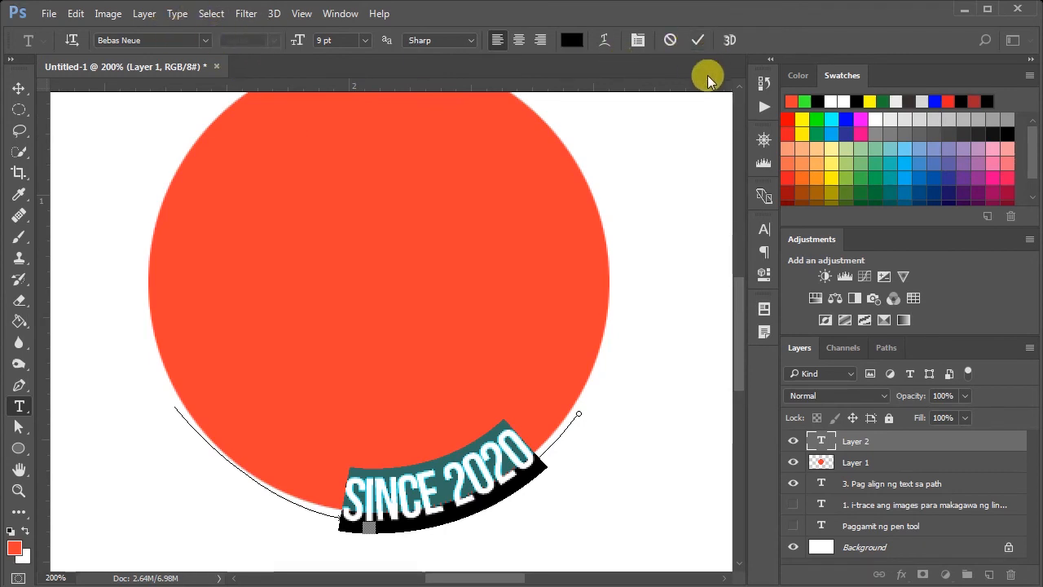
Widen the letter spacing of the "SINCE 2020" text and recolor it purple.
click(347, 489)
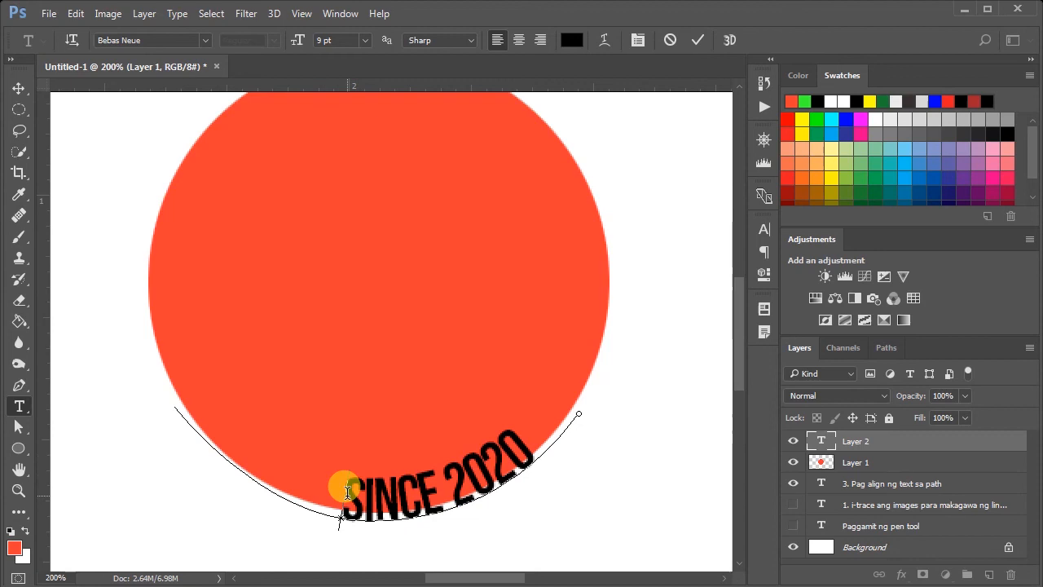
drag(540, 437, 331, 506)
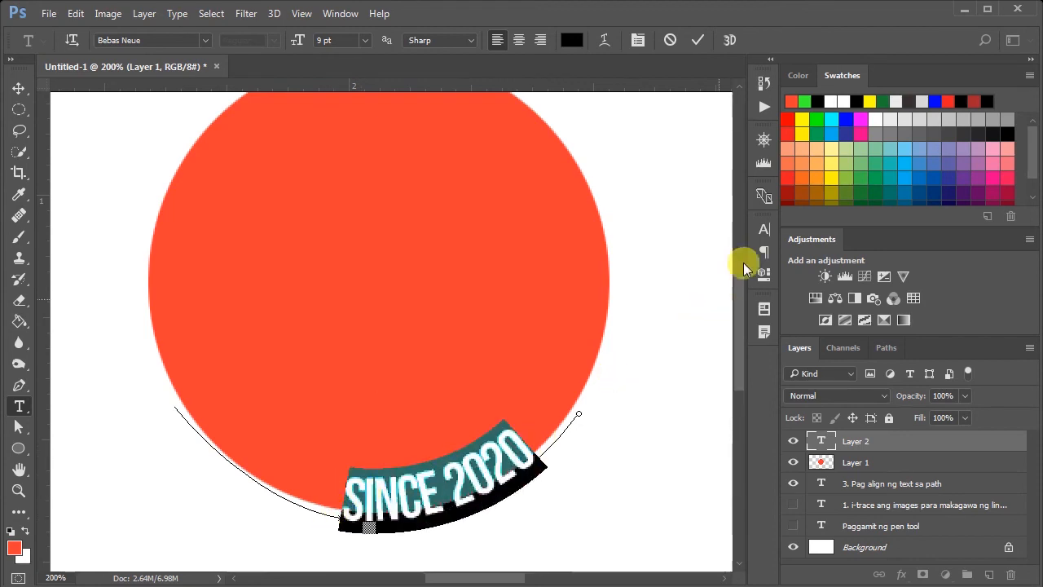
click(764, 229)
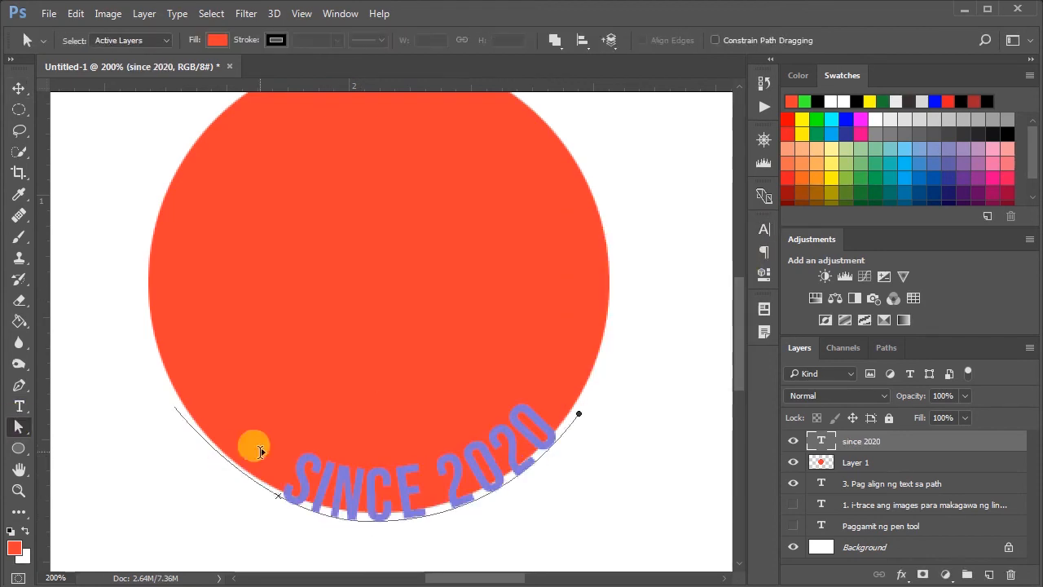
Slide the "SINCE 2020" text back along the path toward its start to center it under the circle, and deselect the layer.
drag(261, 451, 243, 463)
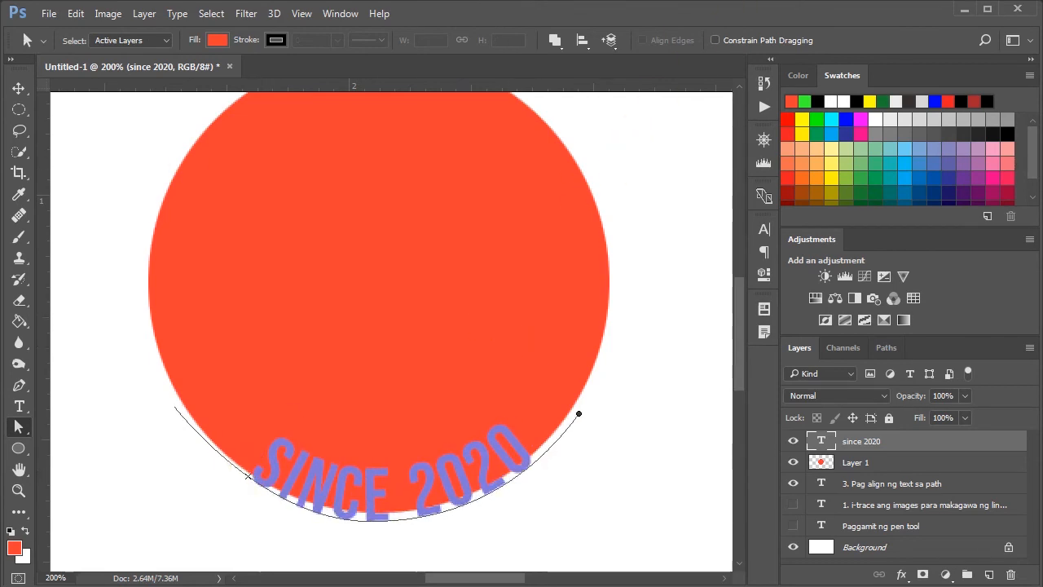
click(18, 88)
click(628, 216)
scroll(628, 217, up, 3)
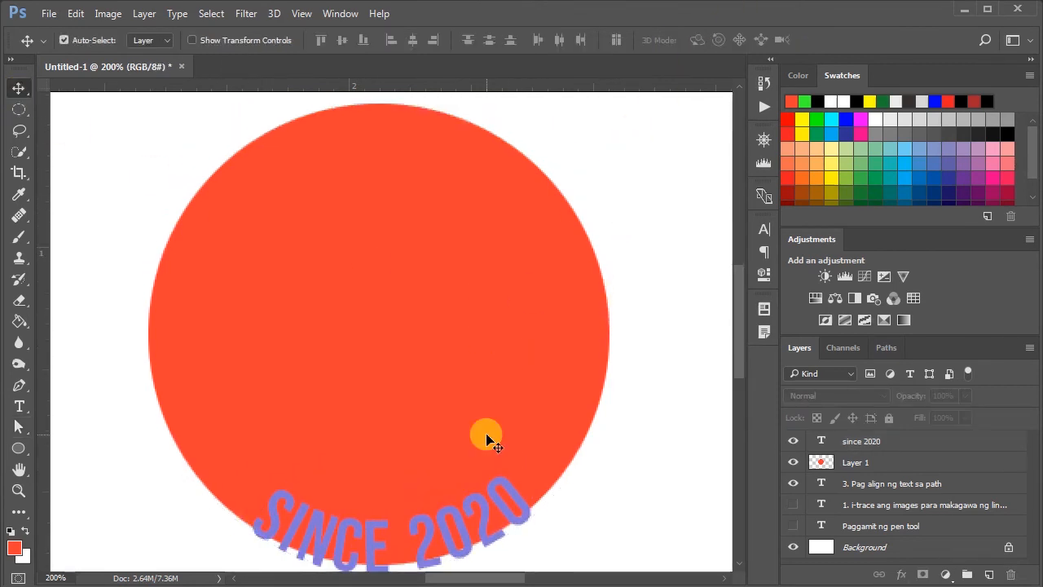
scroll(486, 440, down, 2)
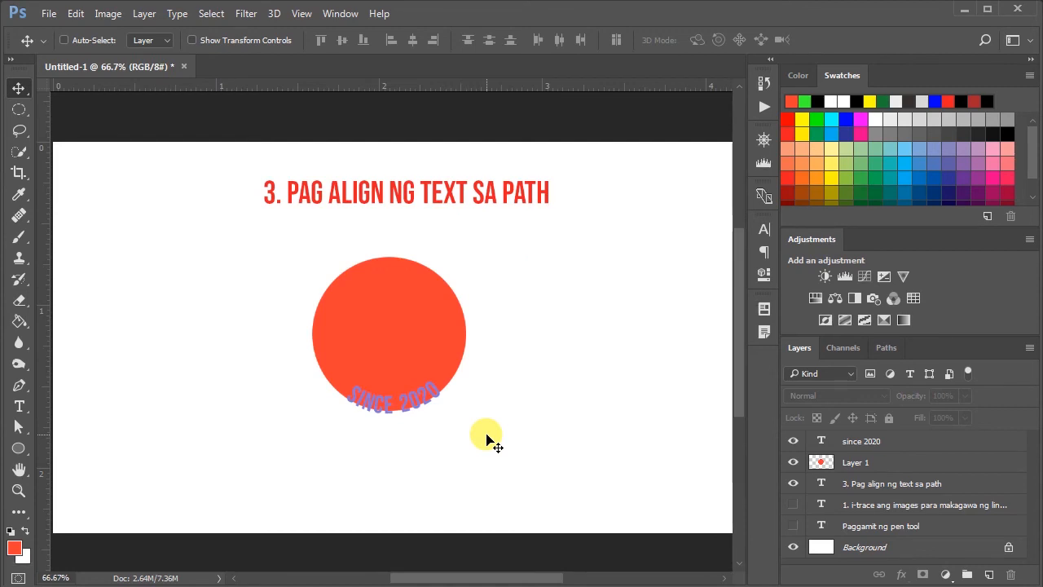